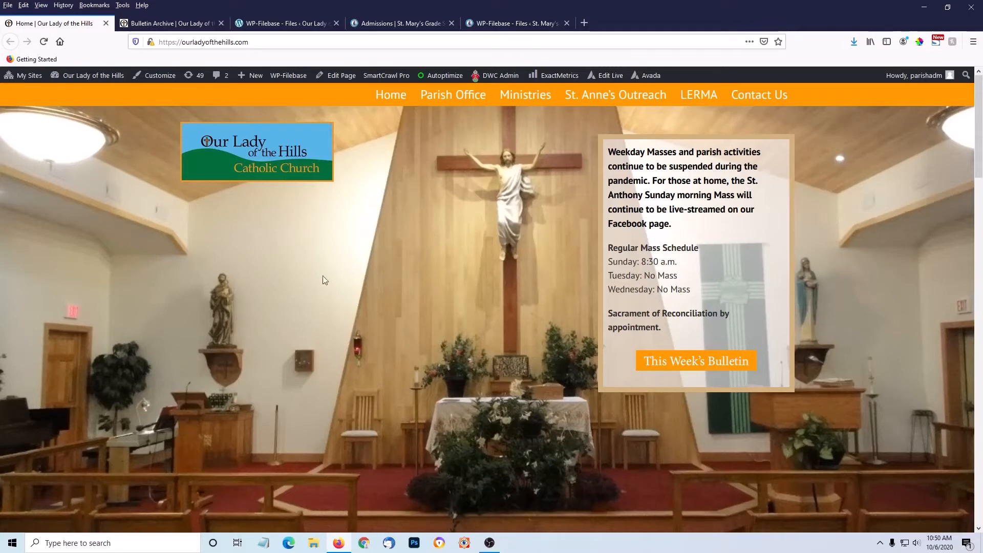
Review the bulletin archive page and the church's home page down to its Important Links section.
left_click(152, 25)
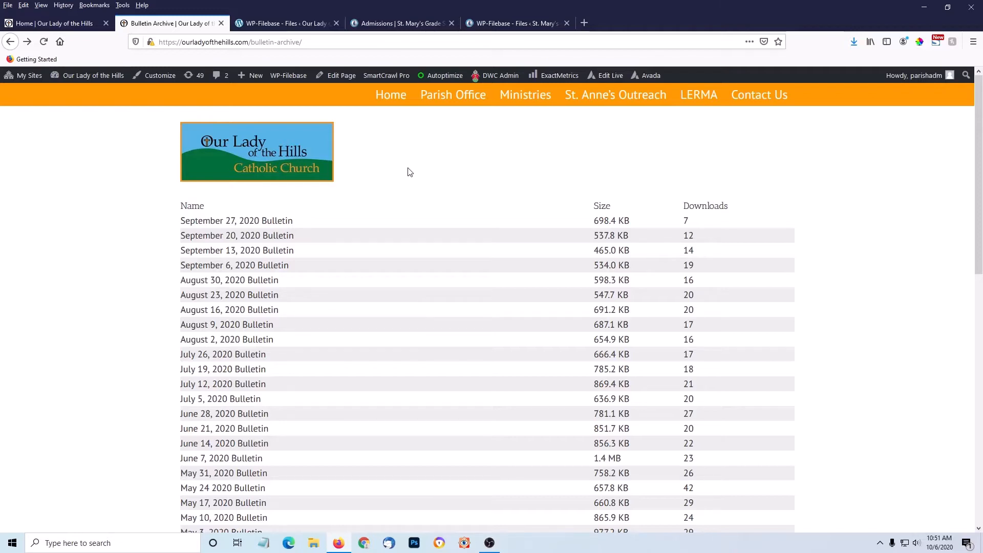
left_click(65, 29)
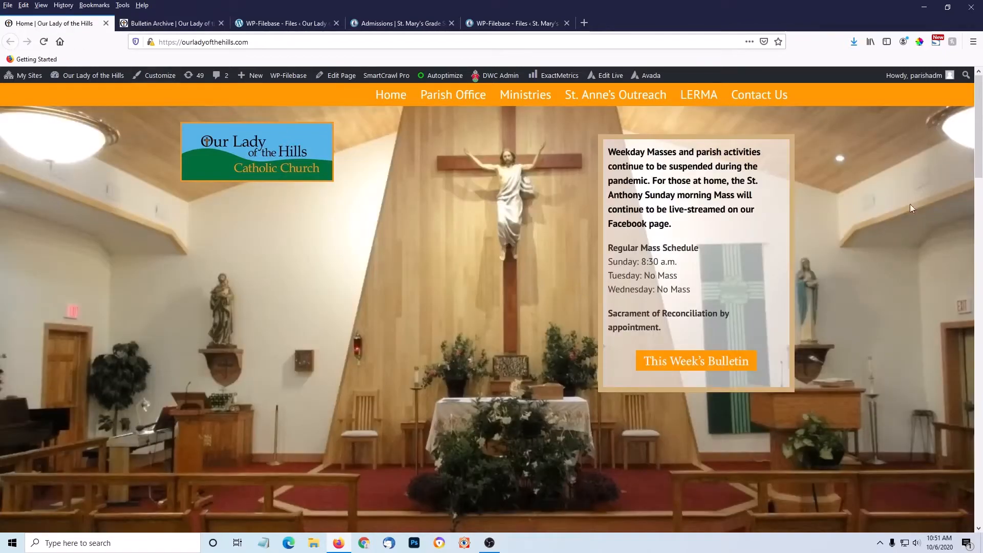
left_click_drag(978, 134, 982, 505)
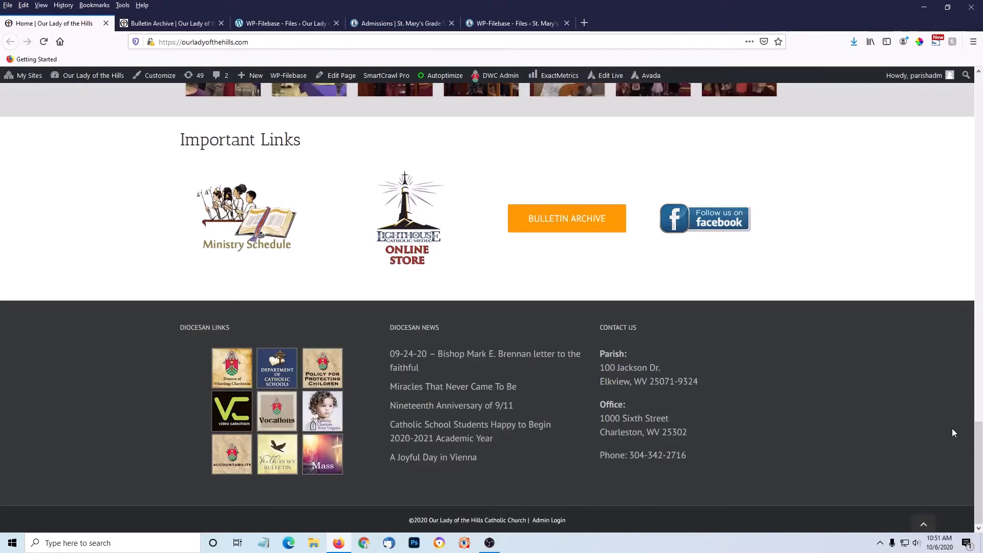
left_click_drag(979, 431, 980, 75)
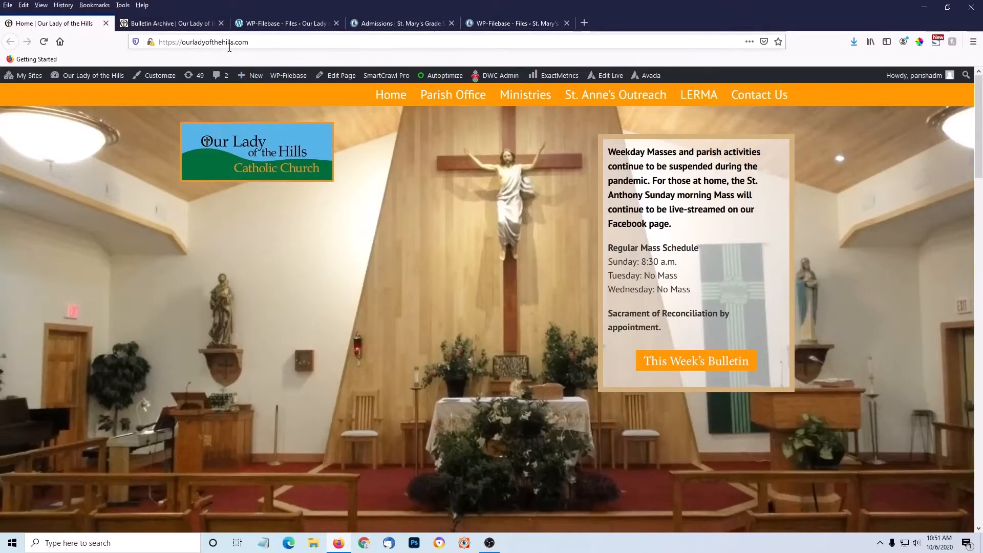
left_click(260, 42)
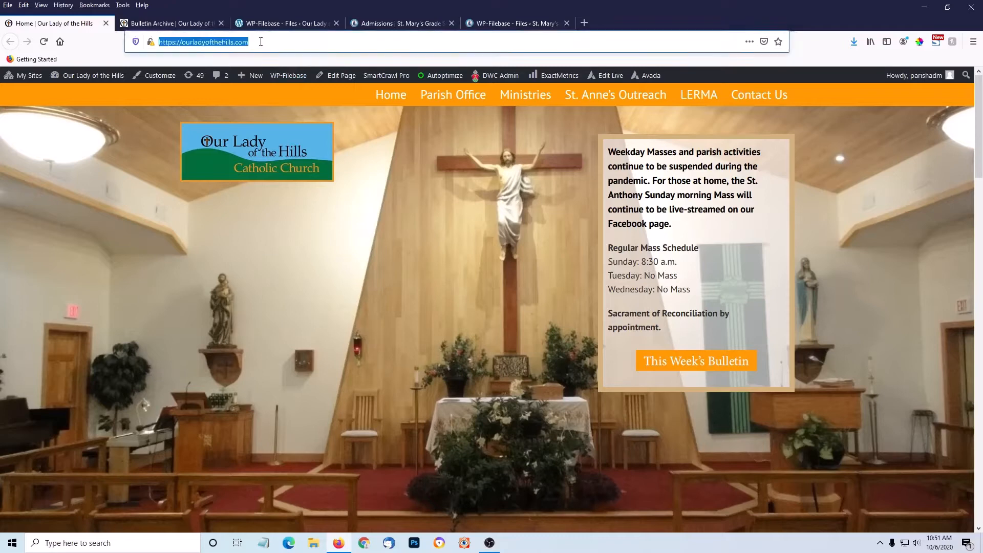
left_click(260, 42)
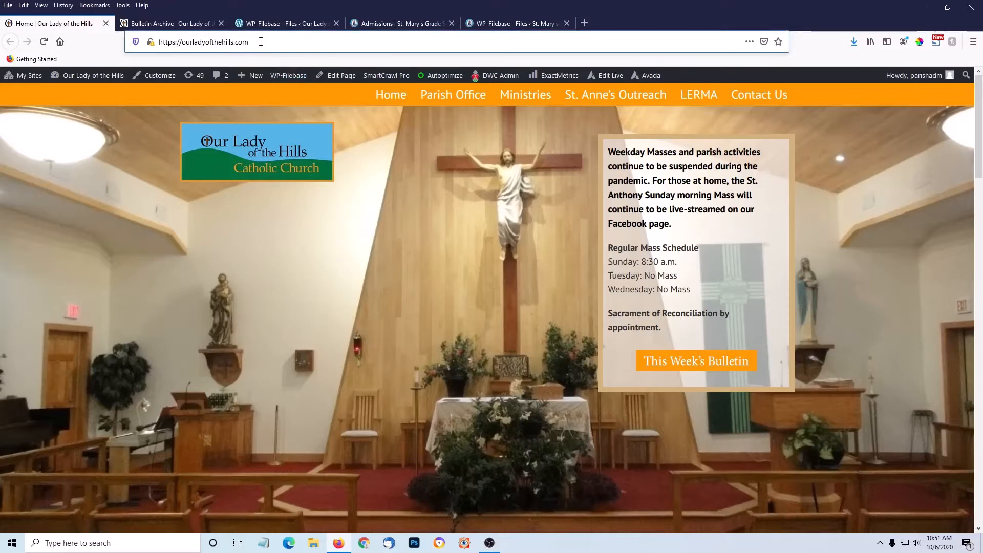
type("/")
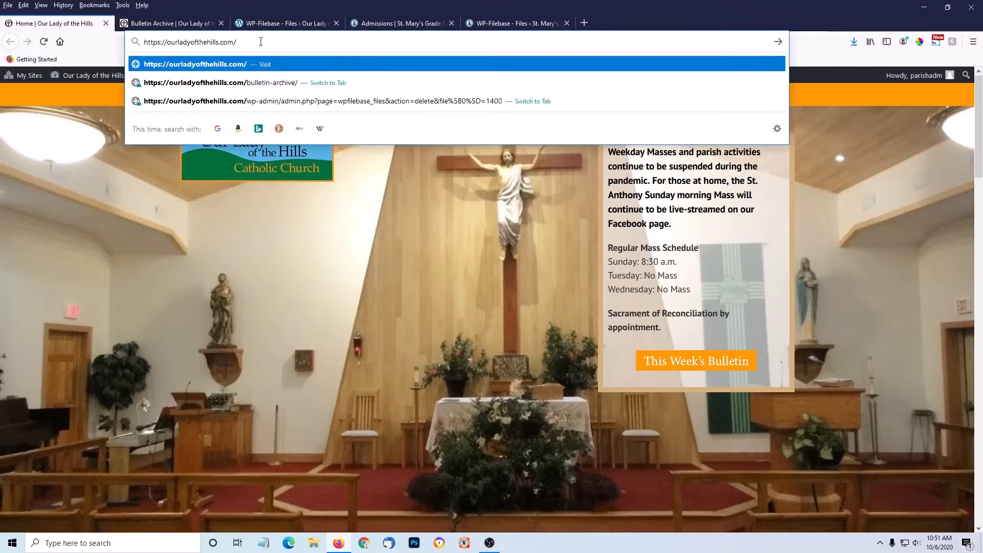
type("wp-admin")
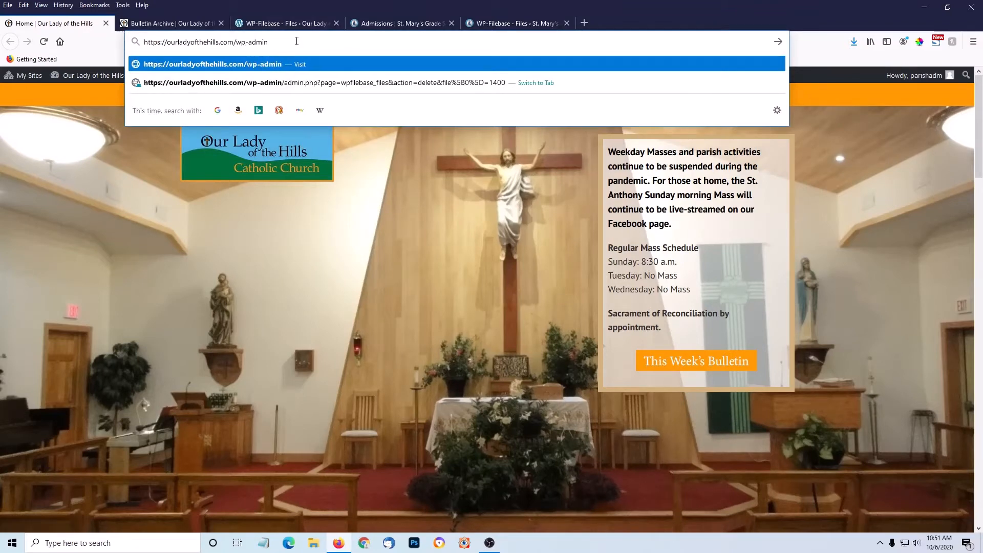
key("BackSpace")
key("BackSpace")
key("BackSpace")
key("BackSpace")
key("BackSpace")
key("BackSpace")
key("BackSpace")
key("BackSpace")
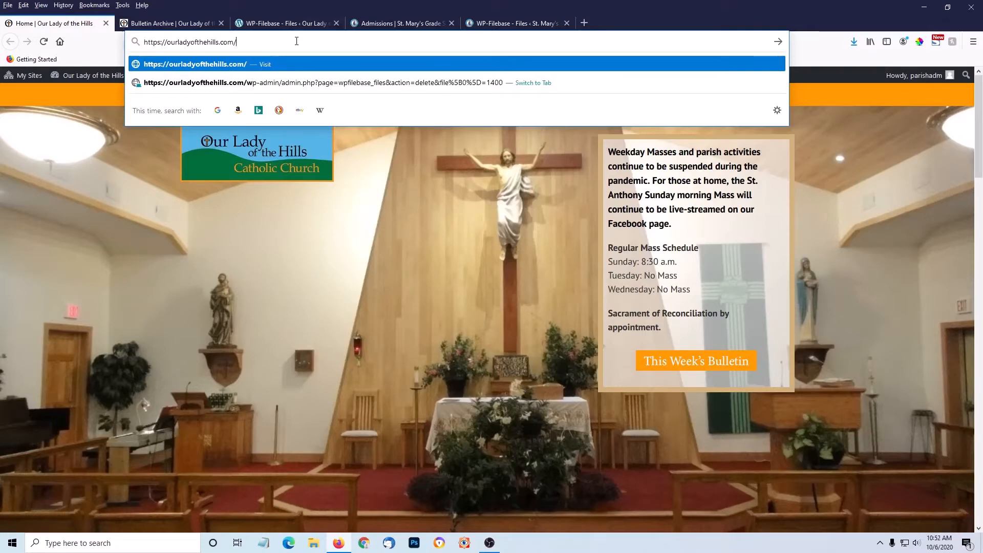
key("BackSpace")
key("Return")
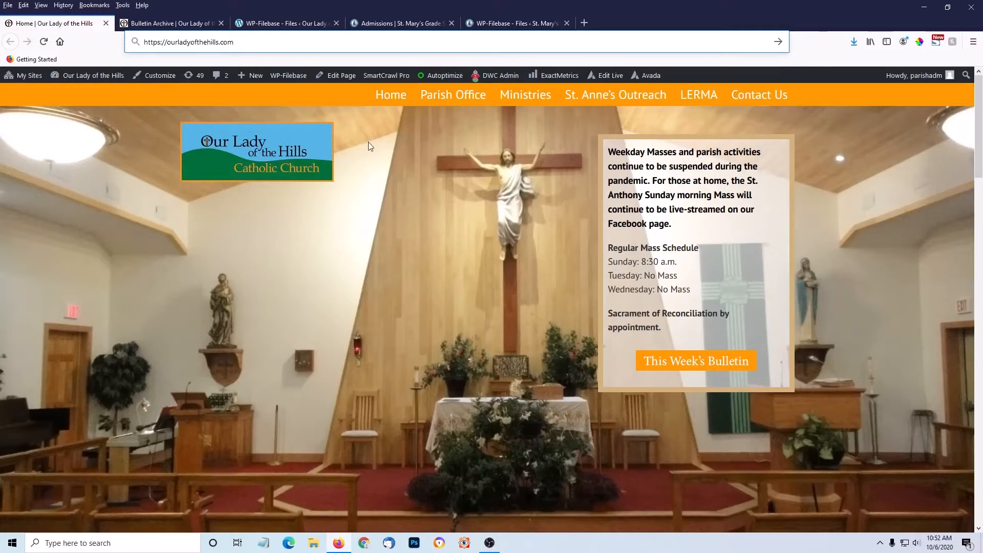
Go to the site's WordPress dashboard and open the WP-Filebase management page.
left_click(269, 17)
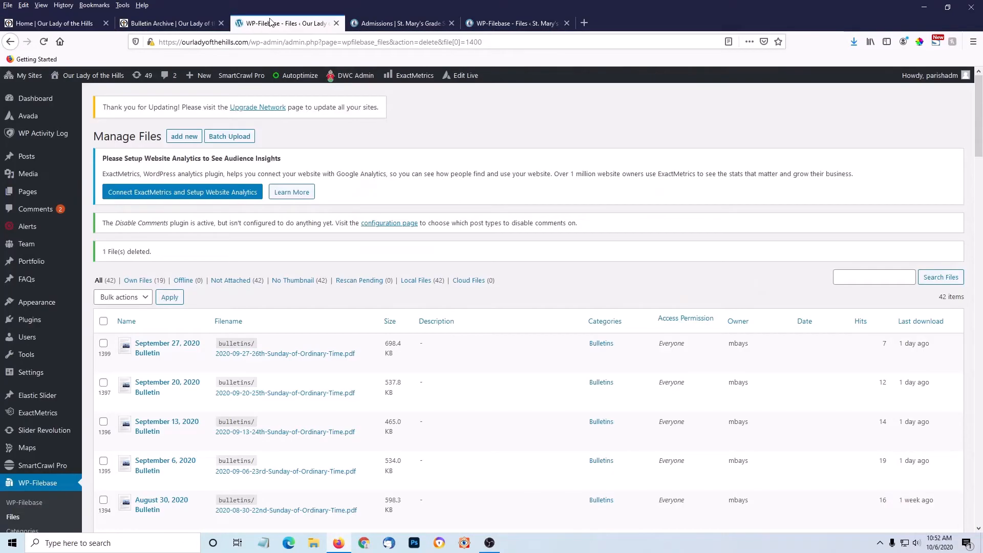
left_click(43, 101)
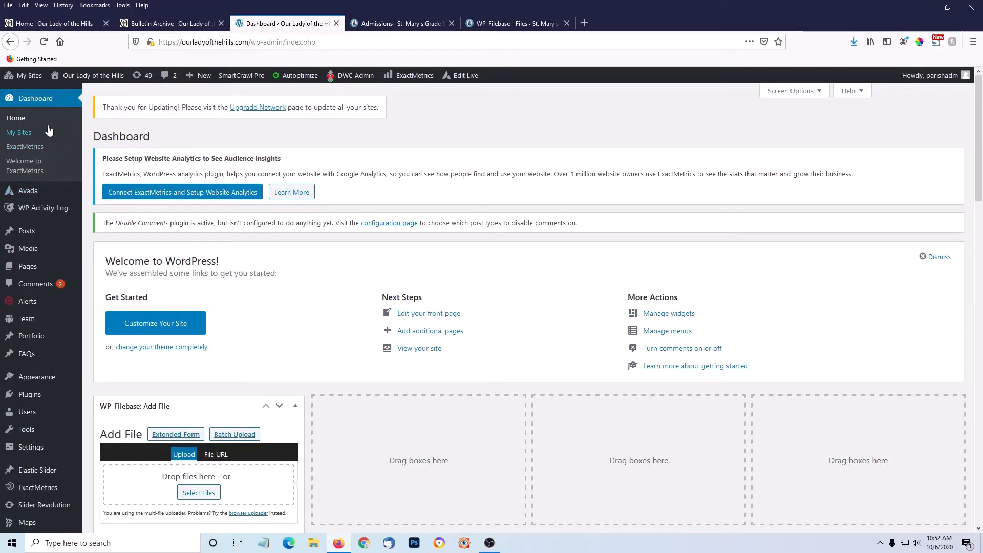
mouse_move(39, 397)
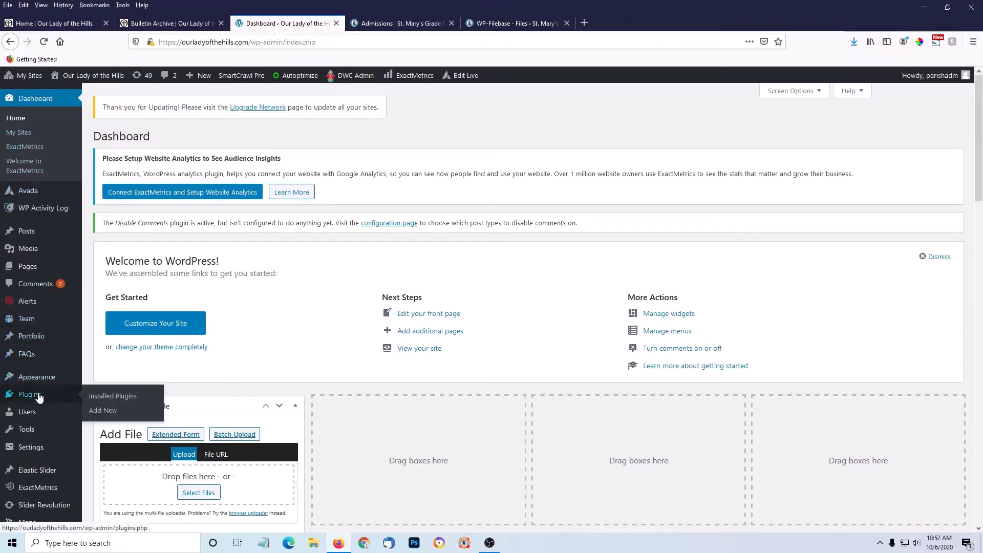
scroll(39, 397, "down", 2)
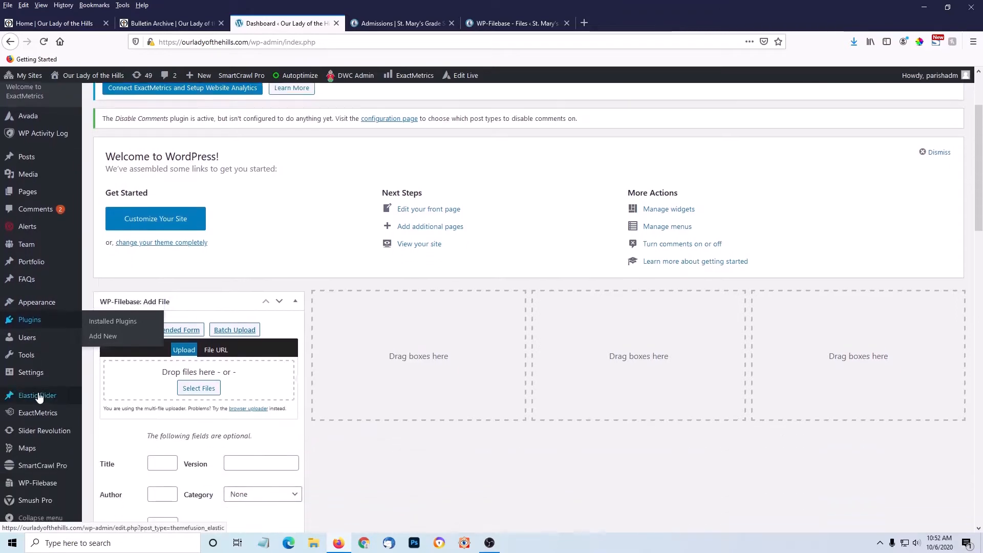
scroll(39, 397, "down", 1)
mouse_move(40, 485)
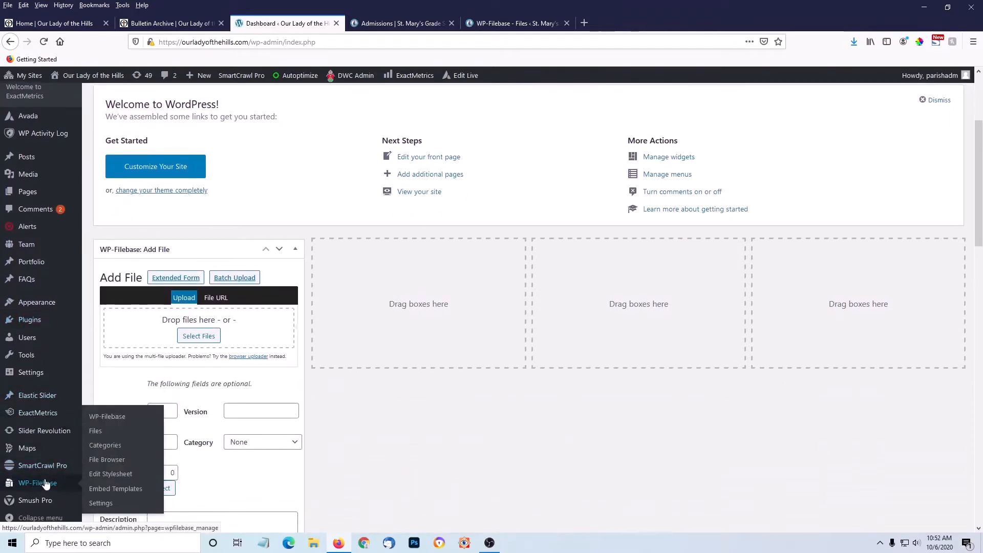
left_click(45, 485)
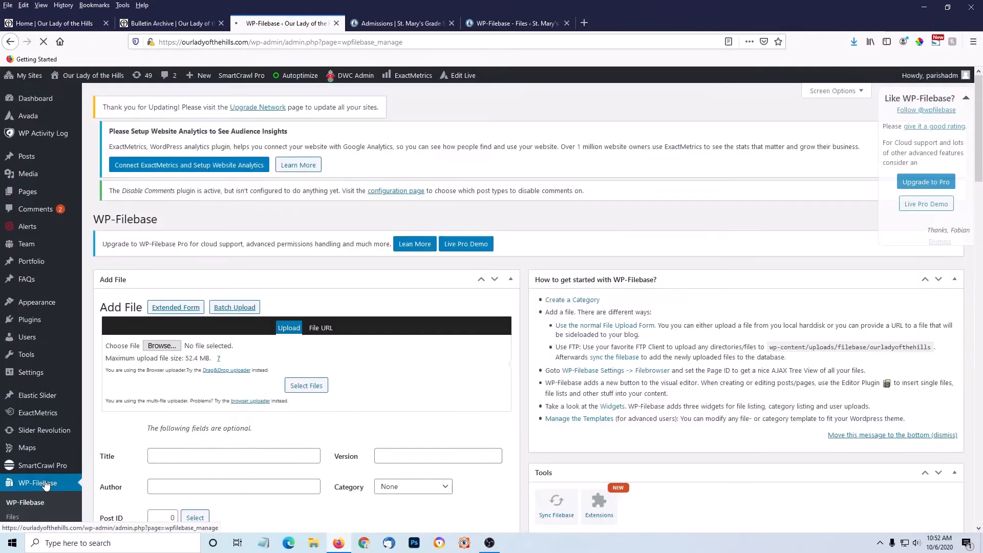
scroll(331, 410, "down", 3)
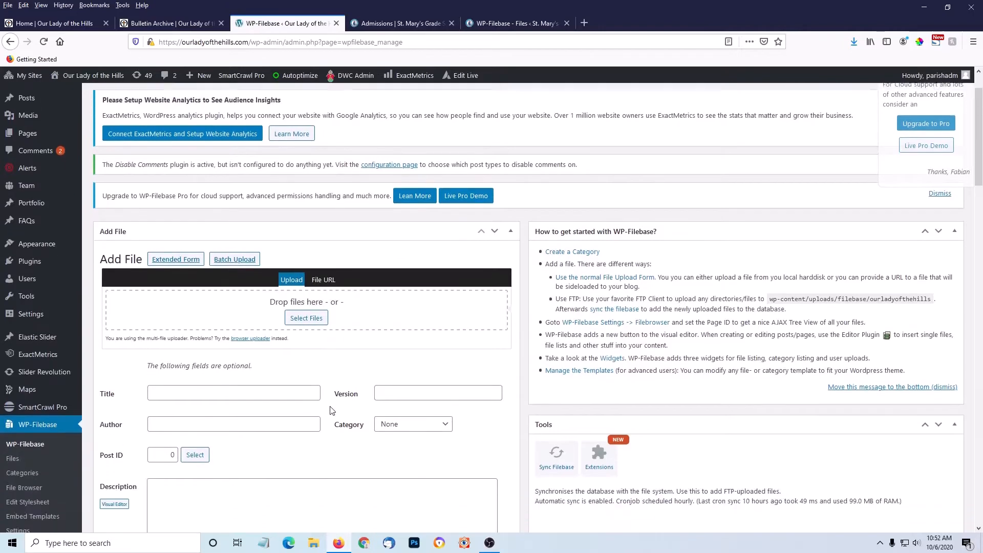
scroll(331, 410, "down", 1)
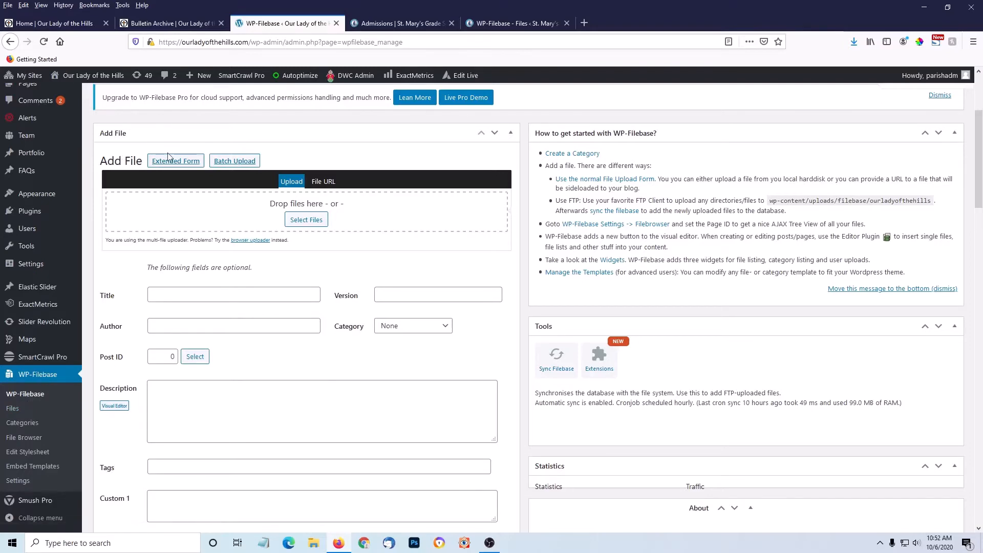
left_click(313, 220)
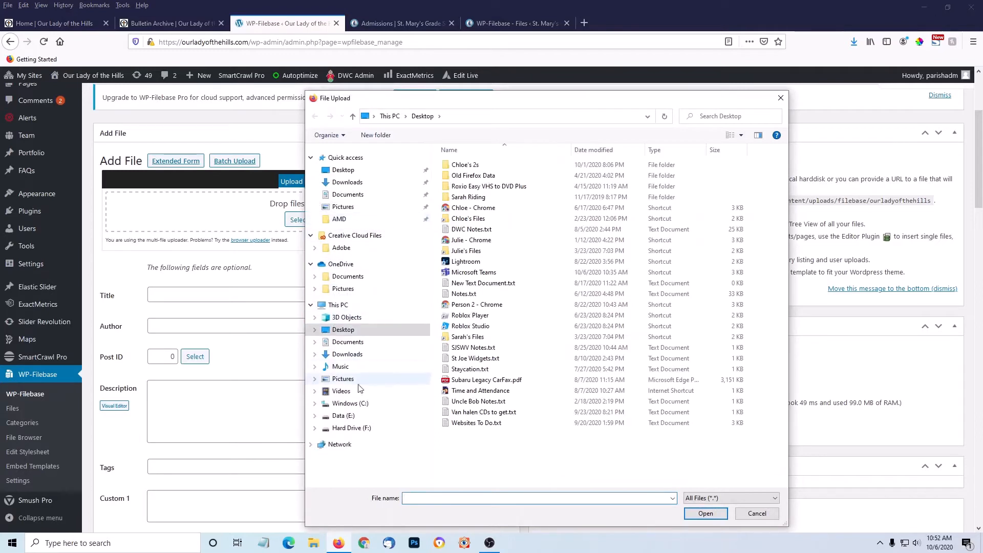
left_click(348, 354)
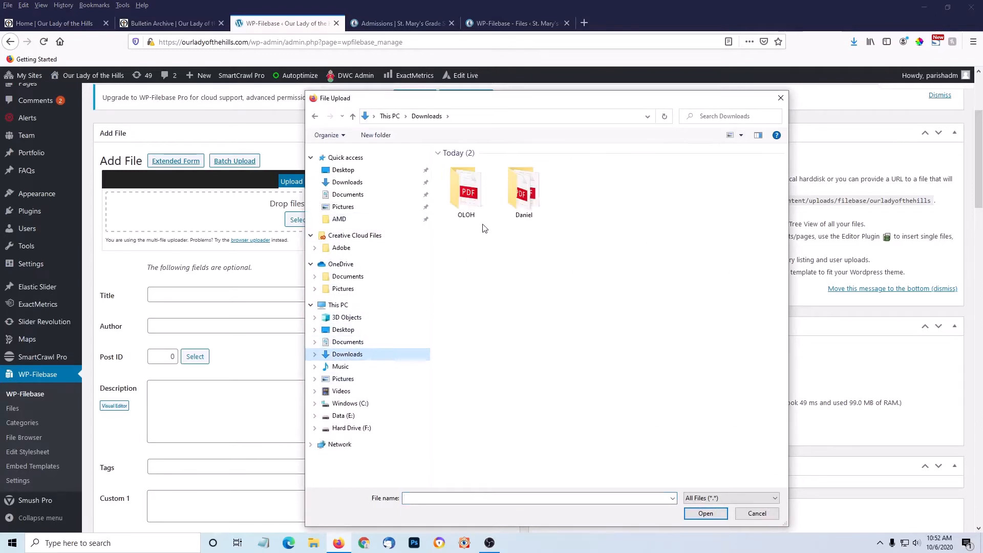
double_click(467, 193)
left_click(489, 165)
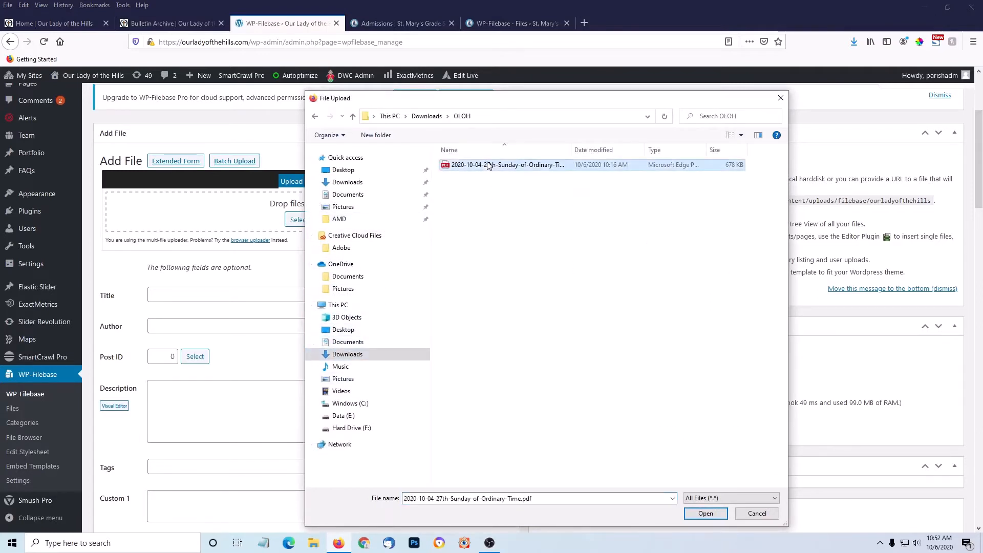
left_click(706, 513)
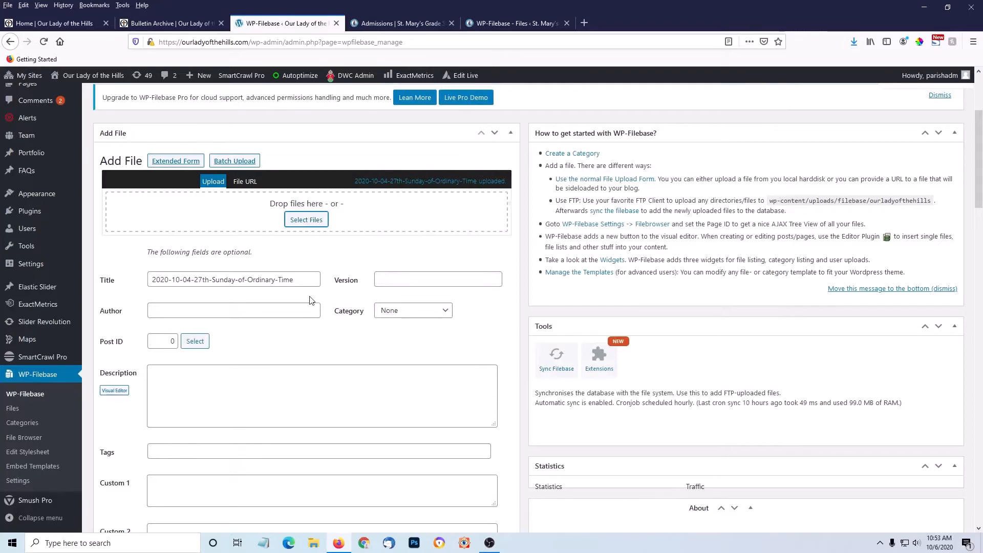
Replace the uploaded file's title with "October 4, 2020 Bulletin", following the naming used in the bulletin archive.
left_click(174, 21)
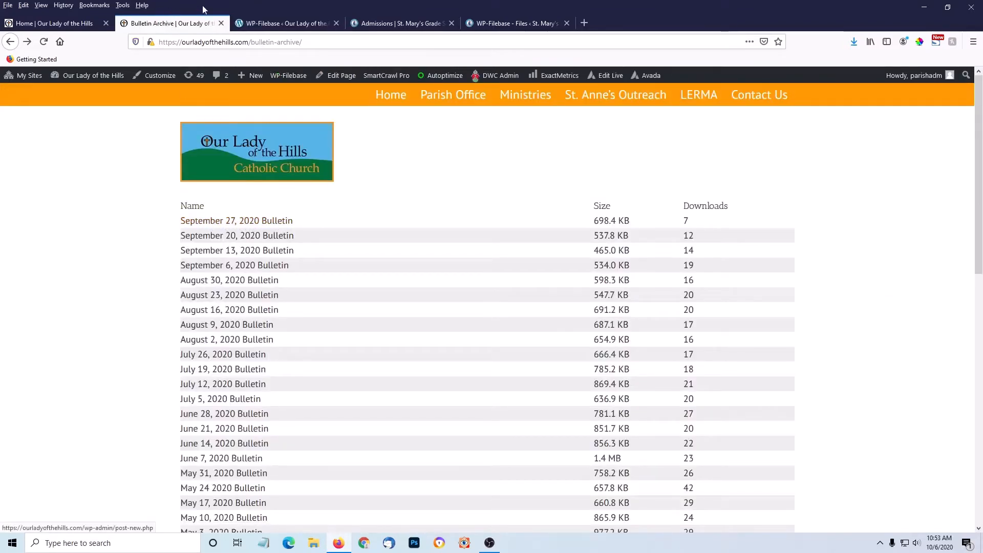
left_click(280, 23)
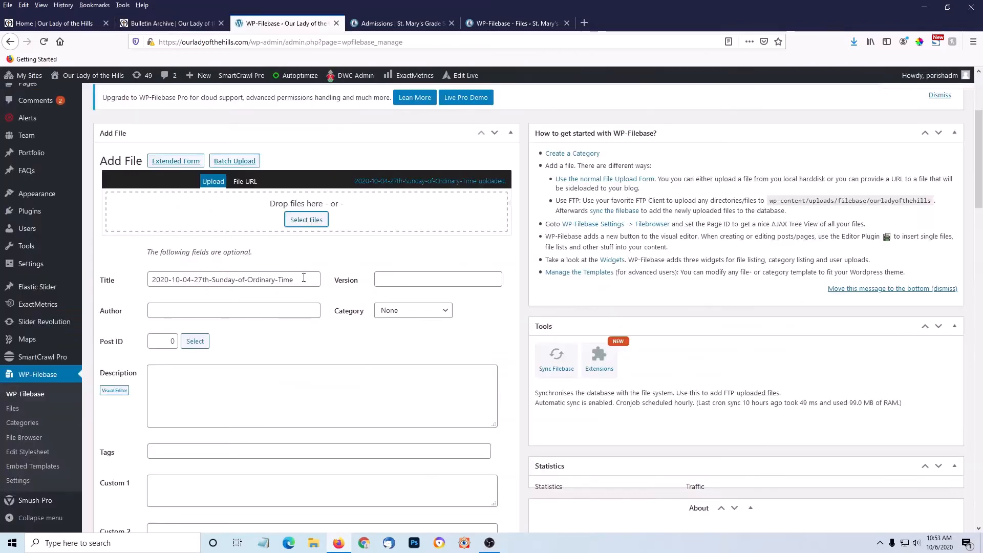
left_click(302, 280)
left_click_drag(205, 290, 141, 285)
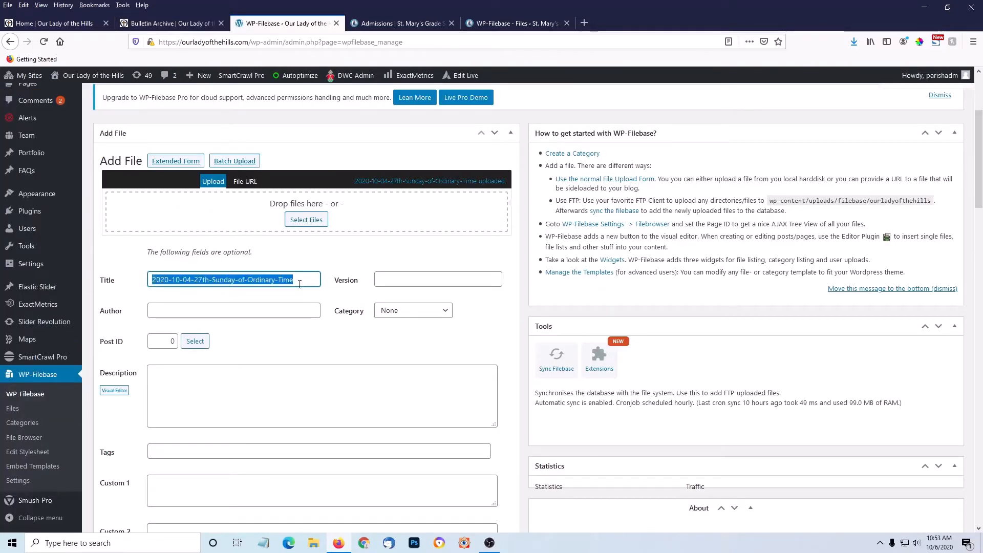
left_click(301, 283)
left_click_drag(300, 281, 127, 281)
type("October")
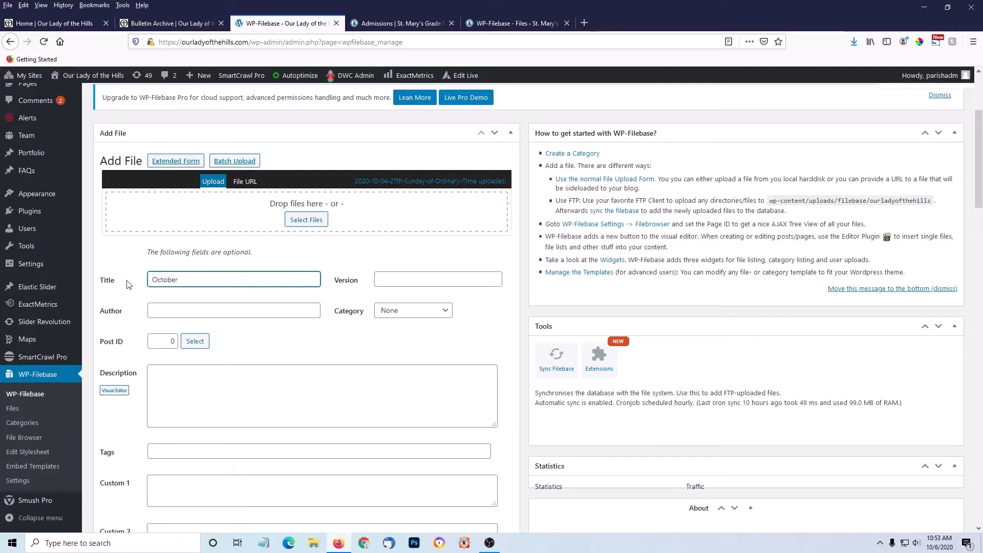
type(" 4, 2020 Bulletin")
left_click(182, 23)
Assign the file to the Bulletins category and add it to WP-Filebase.
left_click(445, 312)
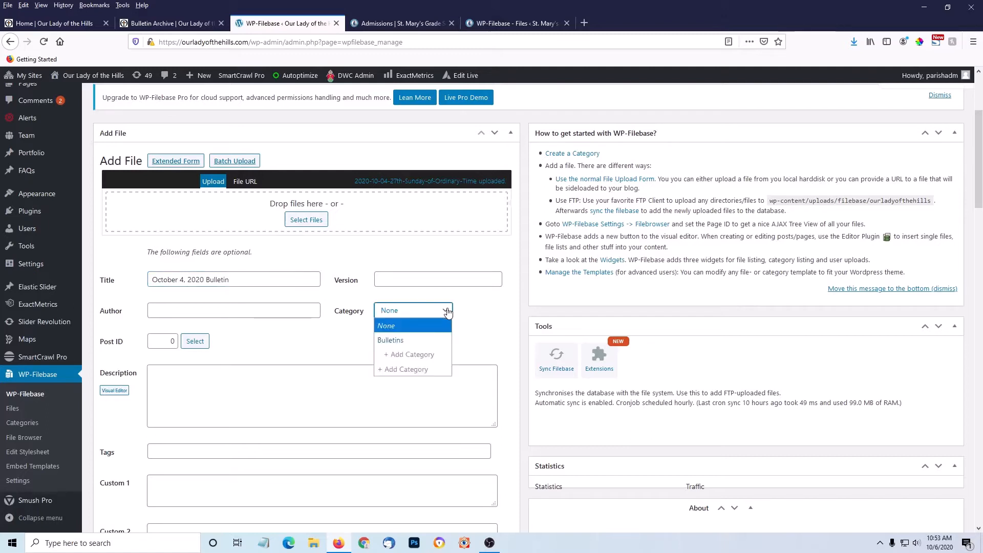
left_click(386, 341)
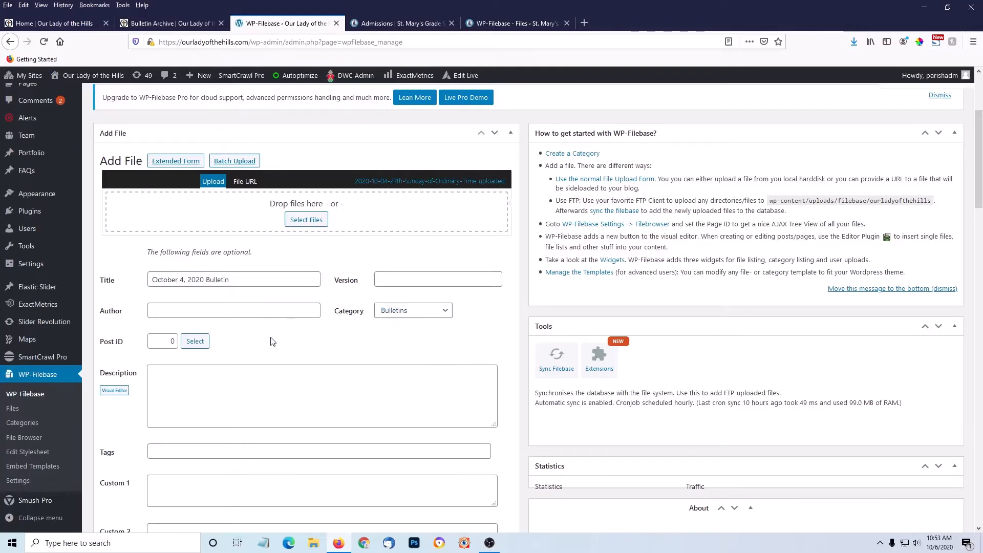
scroll(270, 340, "down", 4)
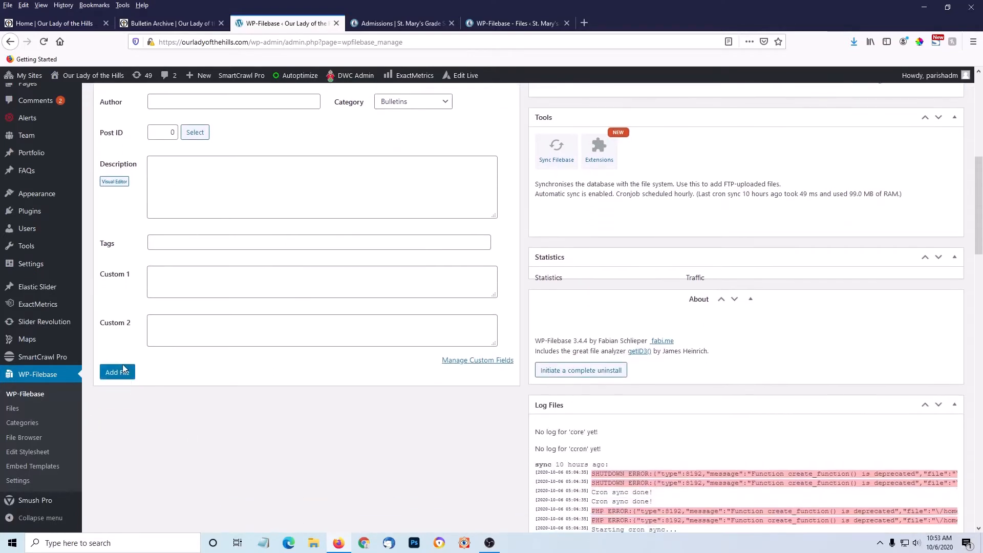
left_click(123, 374)
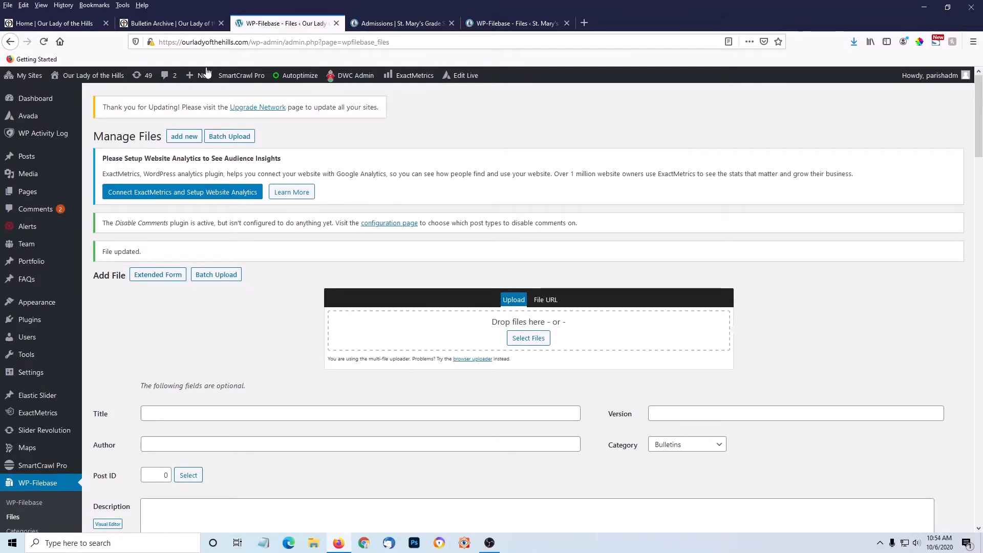
Reload the Bulletin Archive page and the church's home page to check the newly added bulletin.
left_click(174, 24)
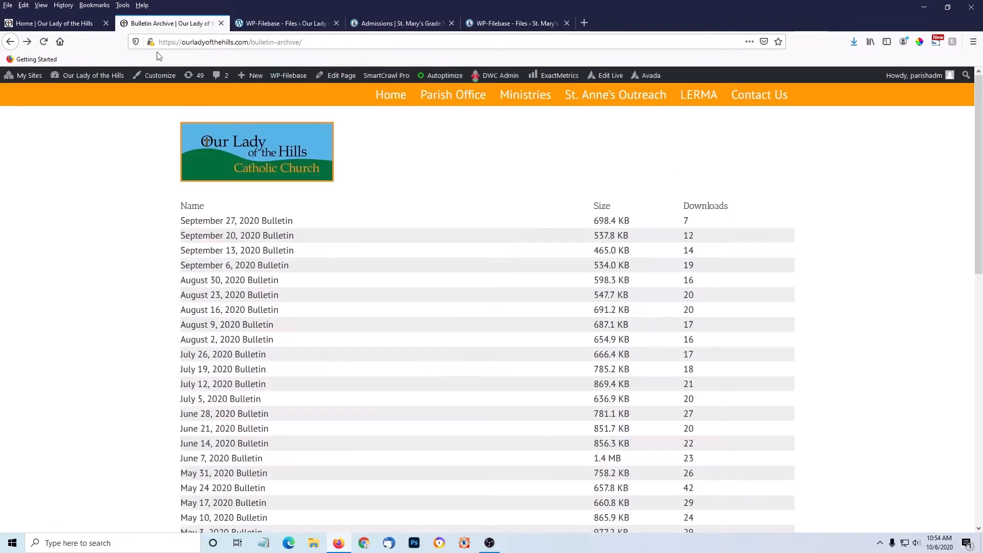
left_click(44, 42)
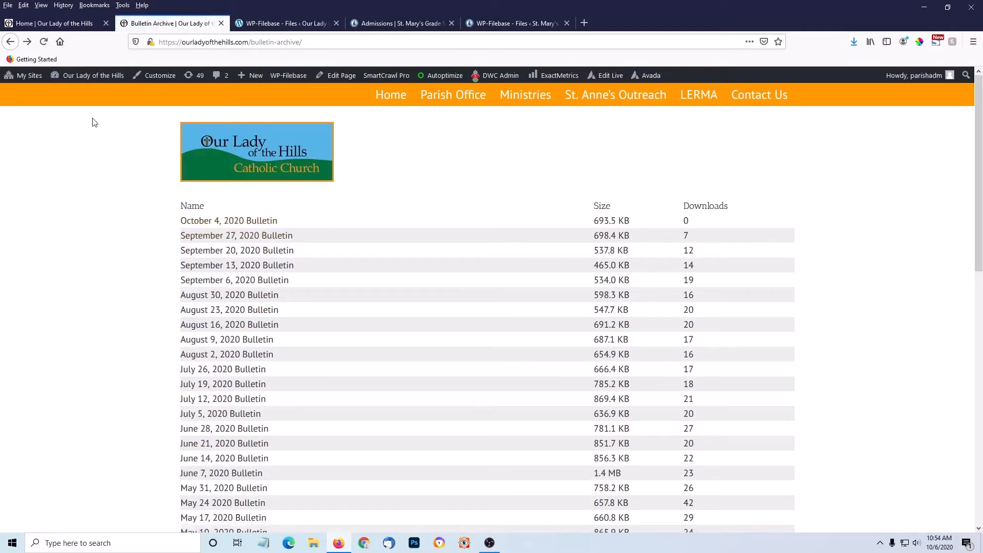
left_click(67, 21)
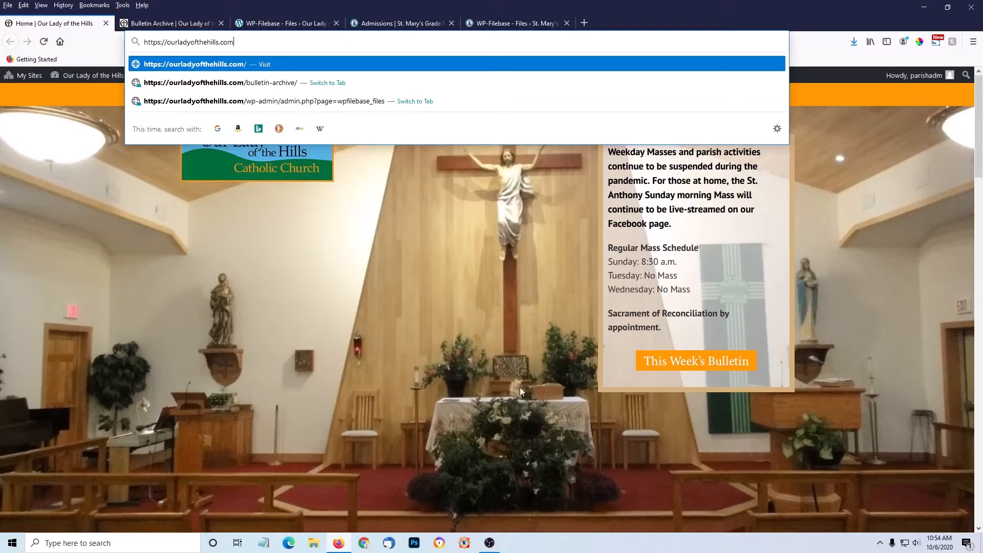
key("Escape")
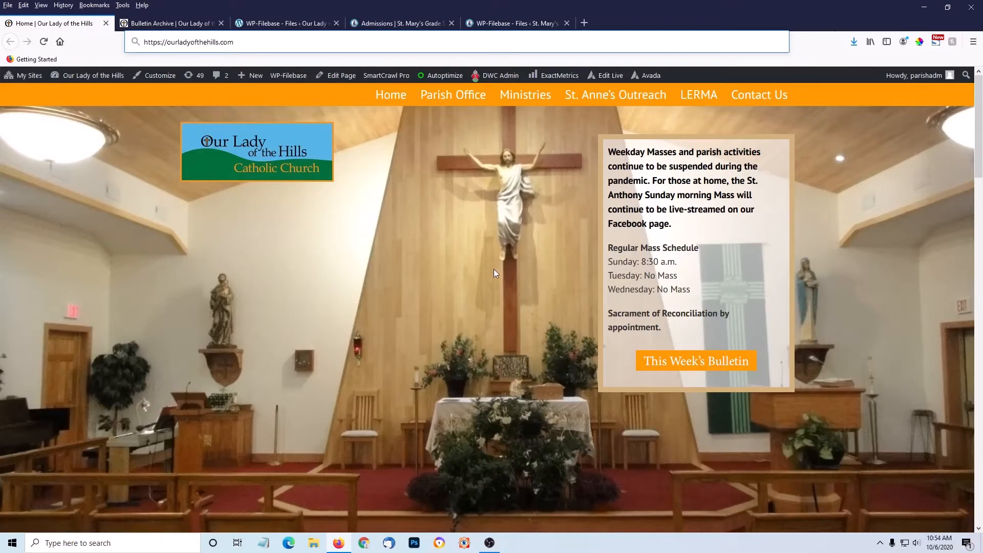
left_click(44, 42)
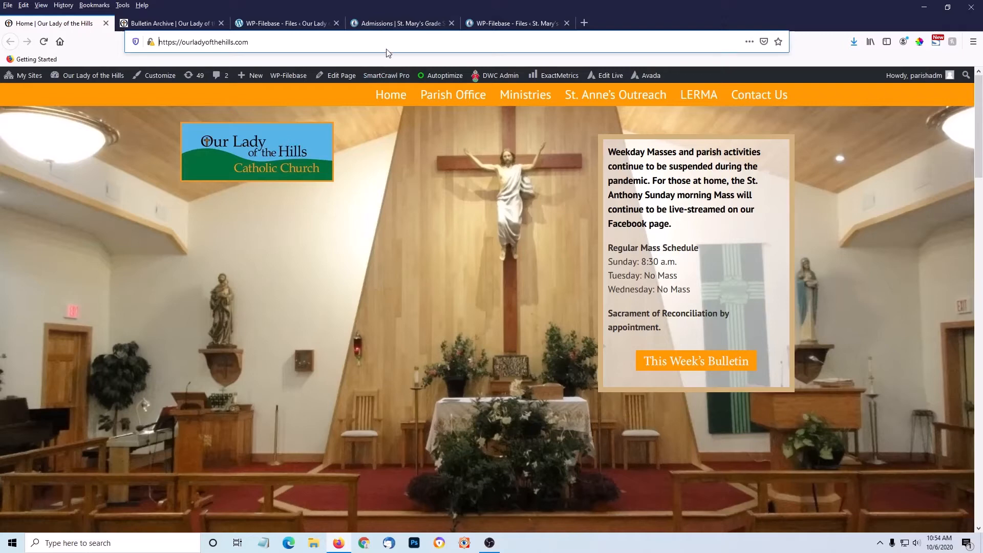
View the St. Mary's School Admissions page, and review the full list of files in that site's WP-Filebase.
left_click(398, 24)
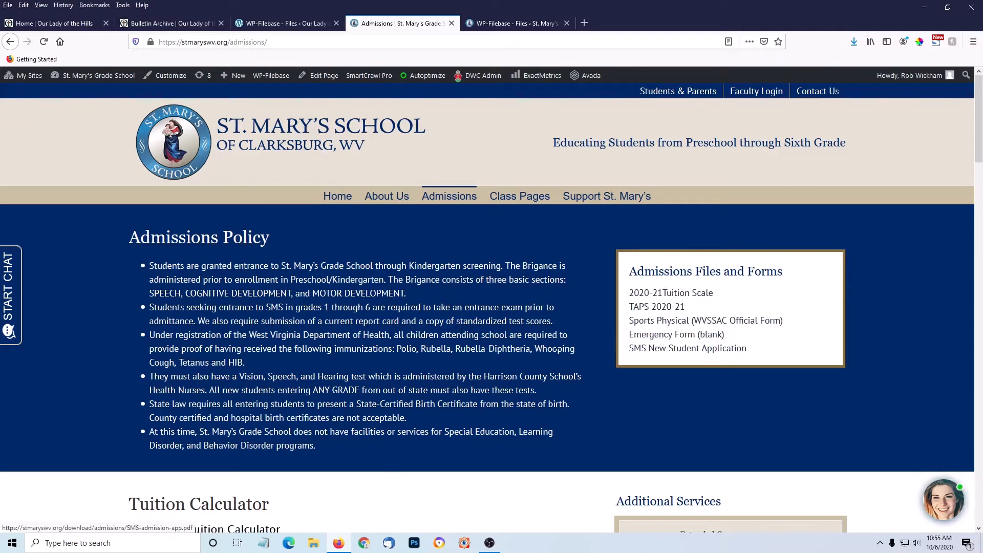
left_click(516, 25)
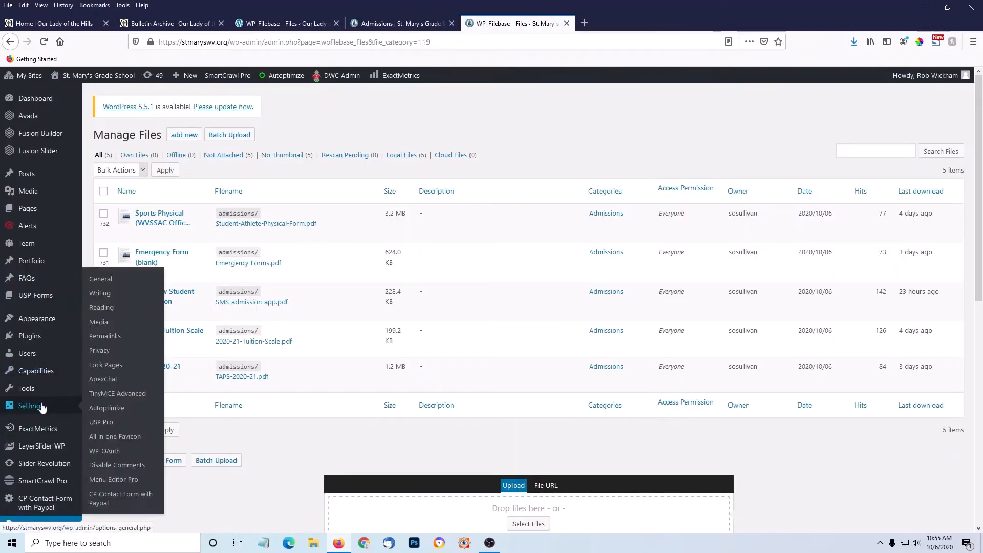
scroll(30, 440, "down", 3)
left_click(25, 442)
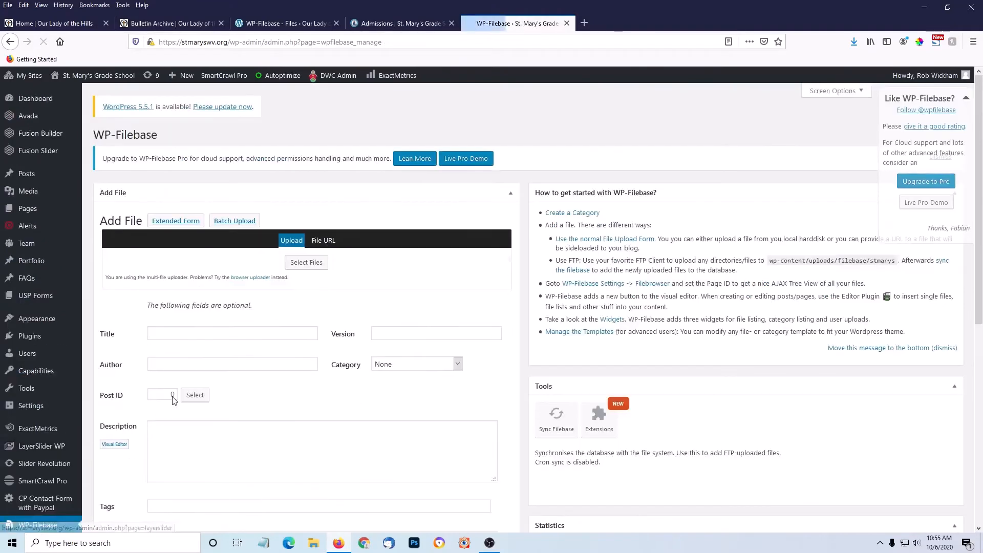
scroll(171, 398, "down", 4)
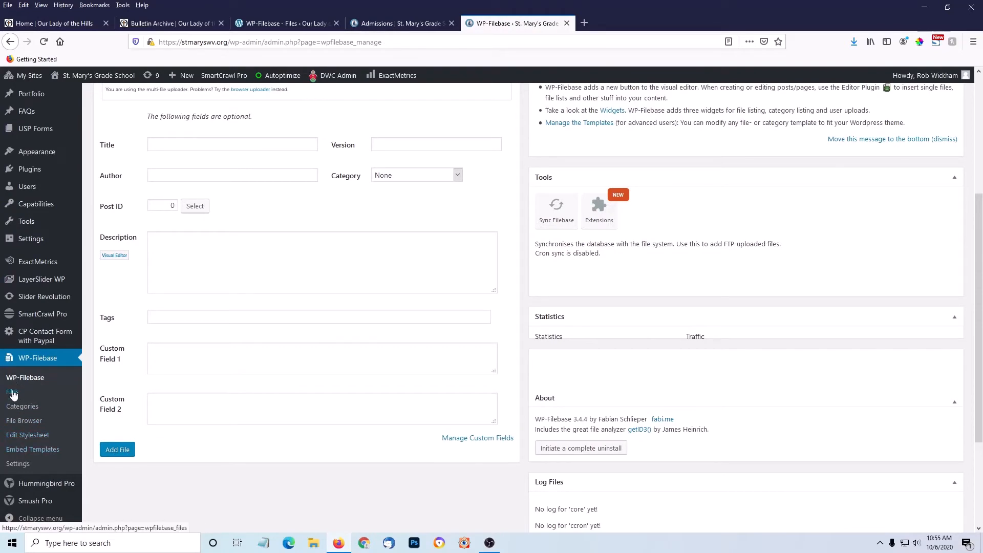
left_click(12, 393)
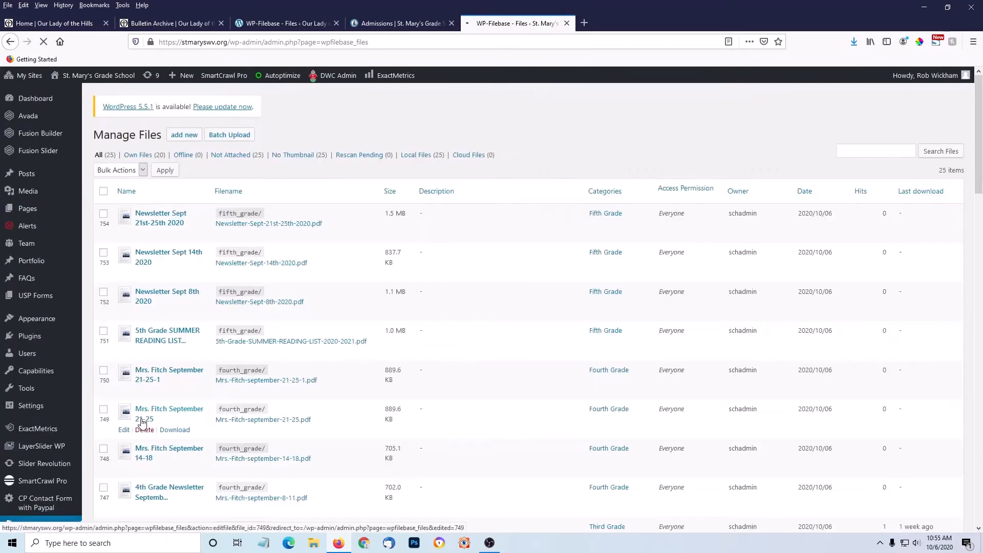
scroll(207, 387, "down", 10)
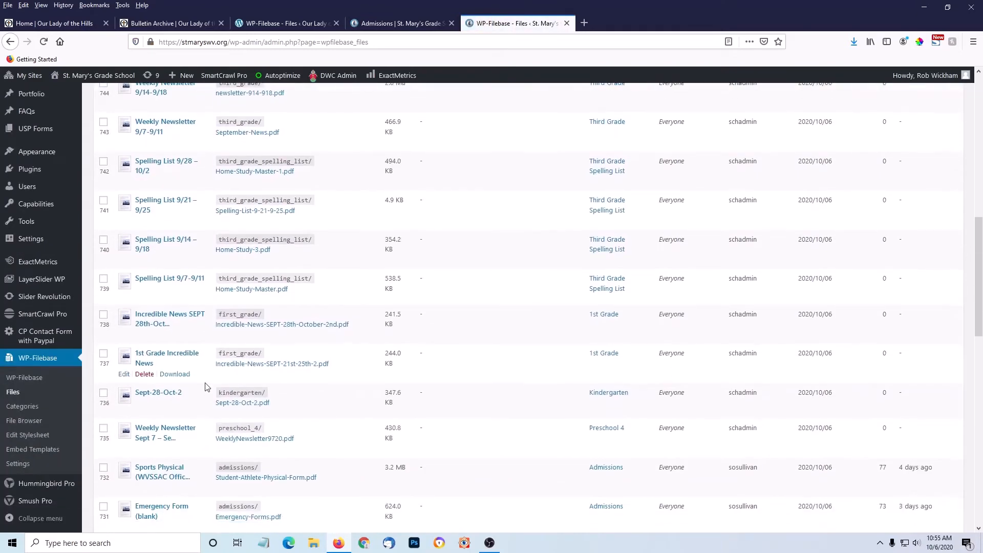
scroll(207, 387, "up", 7)
scroll(207, 387, "down", 6)
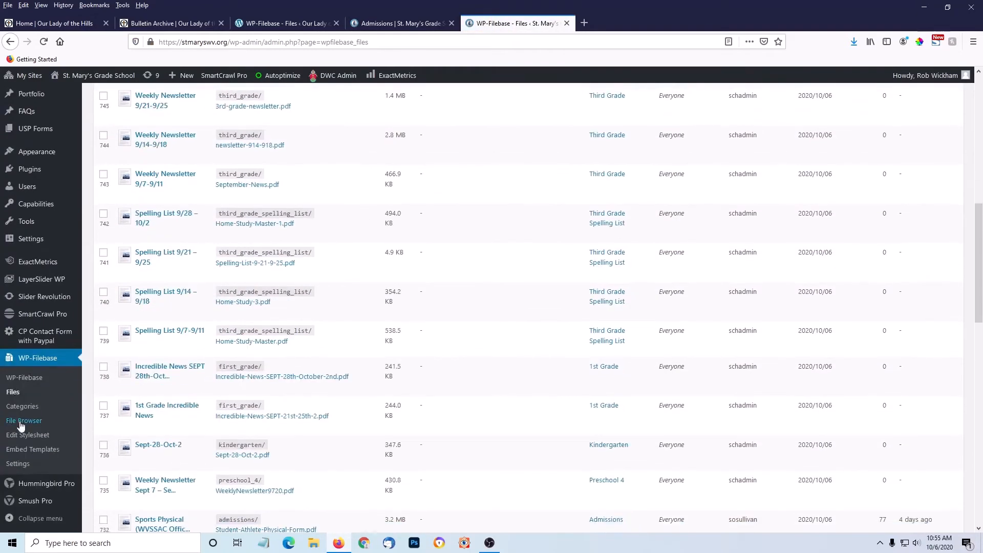
Examine the school site's WP-Filebase categories and compare them with the Admissions Files and Forms box on the Admissions page.
left_click(21, 407)
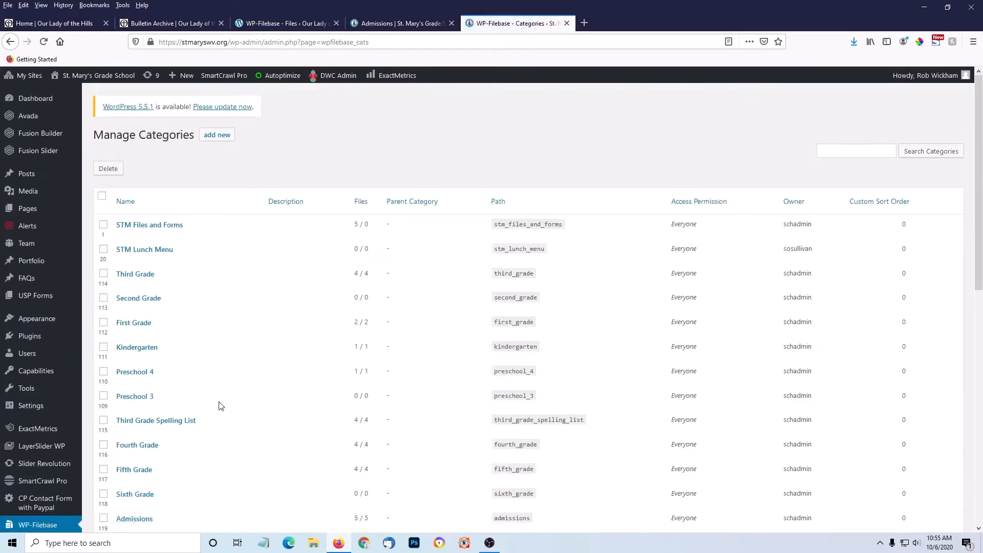
scroll(221, 406, "down", 2)
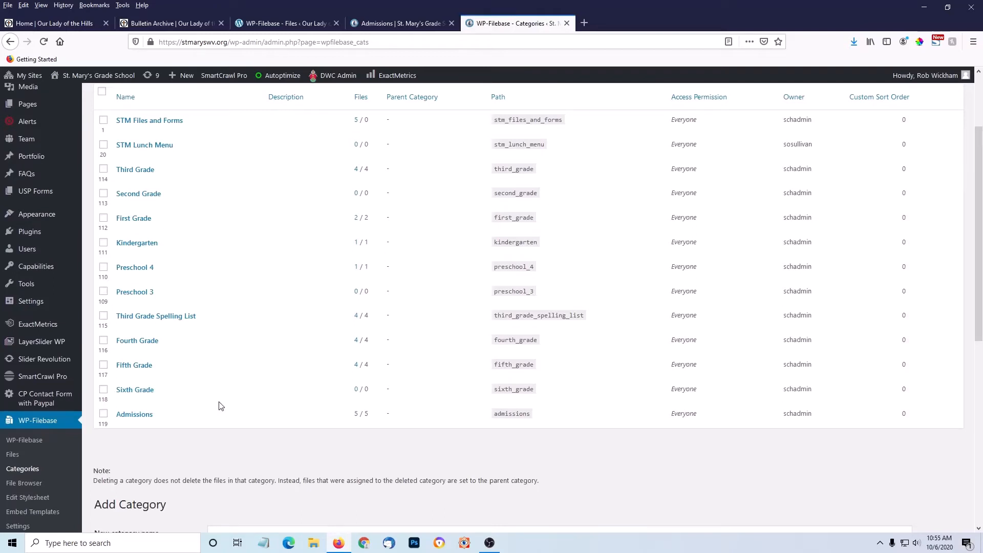
scroll(201, 409, "down", 1)
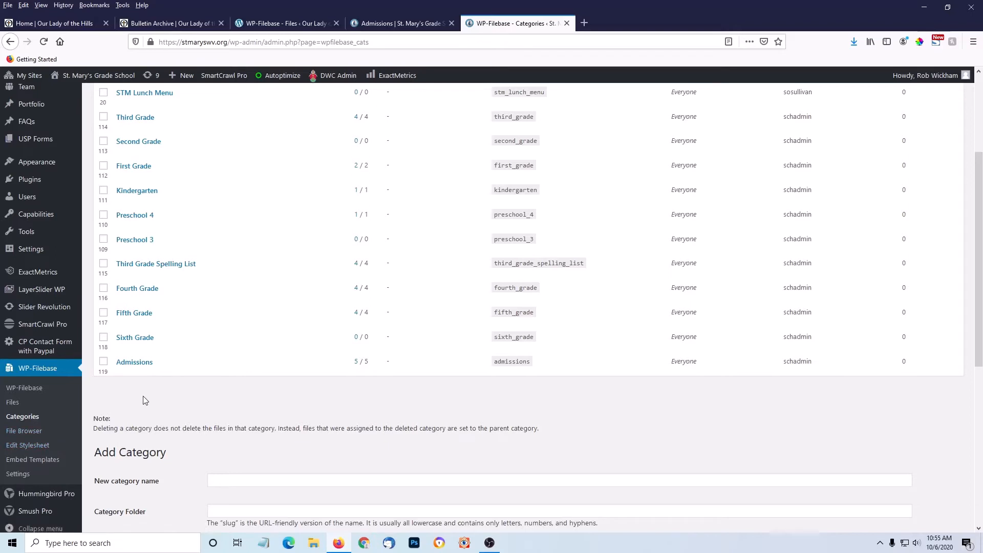
scroll(144, 400, "up", 1)
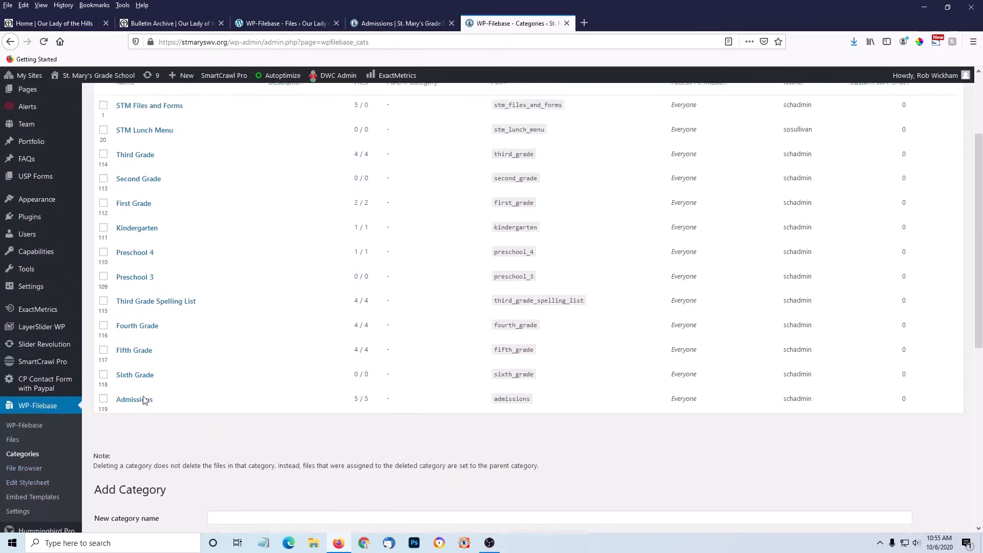
scroll(153, 461, "up", 1)
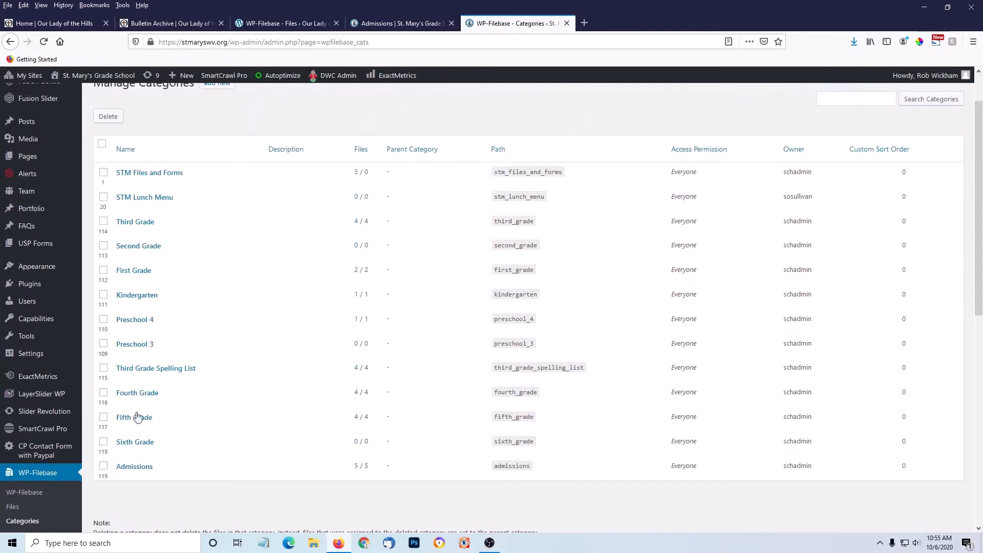
left_click(409, 26)
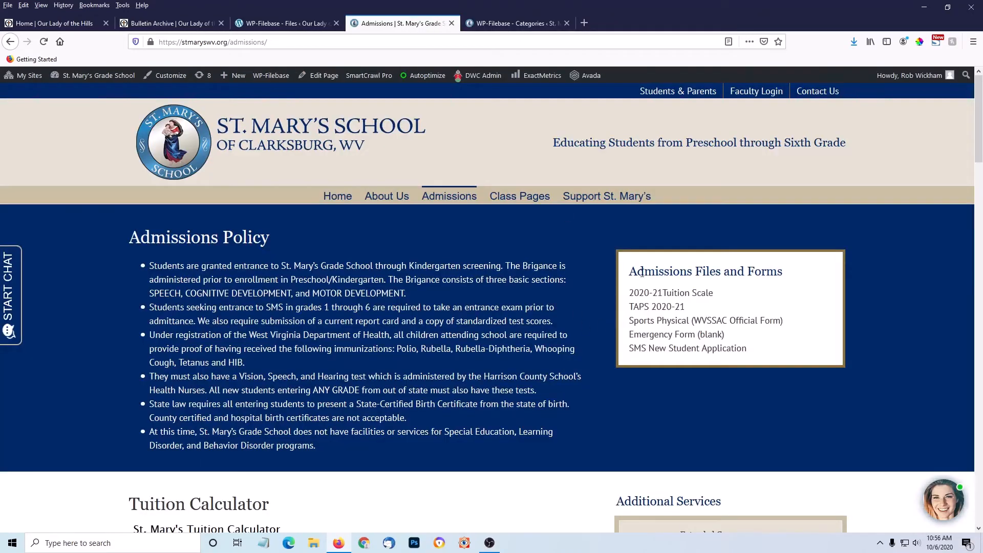
left_click(490, 21)
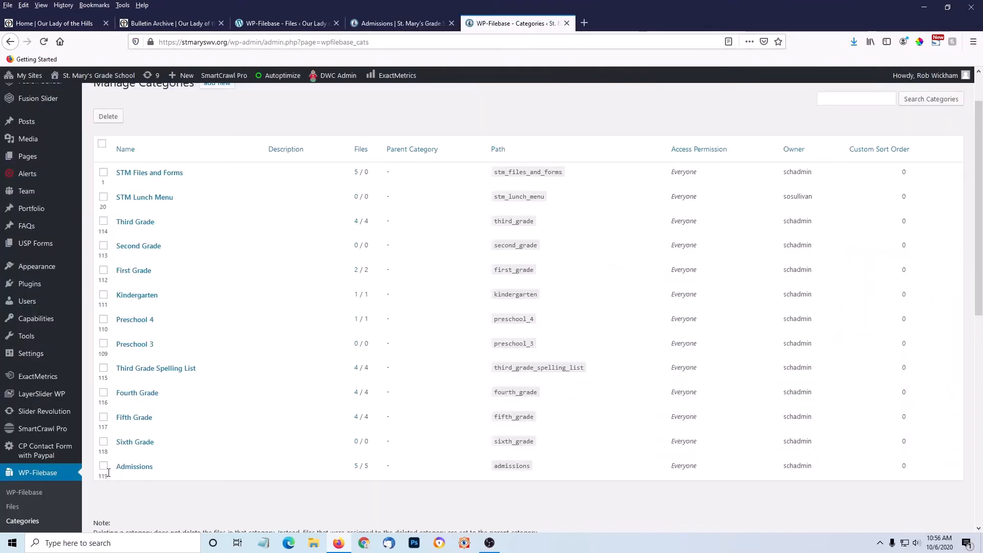
Check the Admissions category's settings, and review its file list with the Add File form below it.
left_click(139, 468)
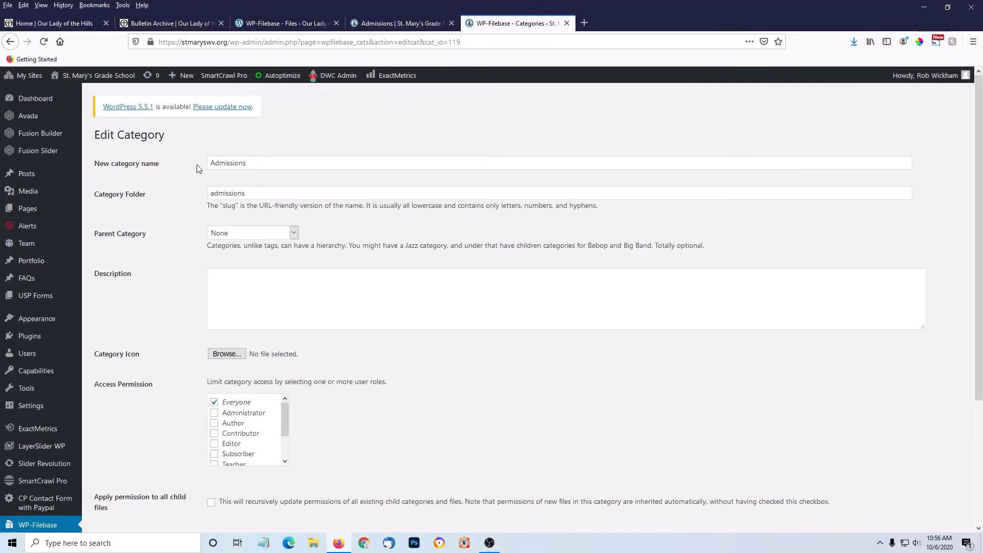
left_click(10, 41)
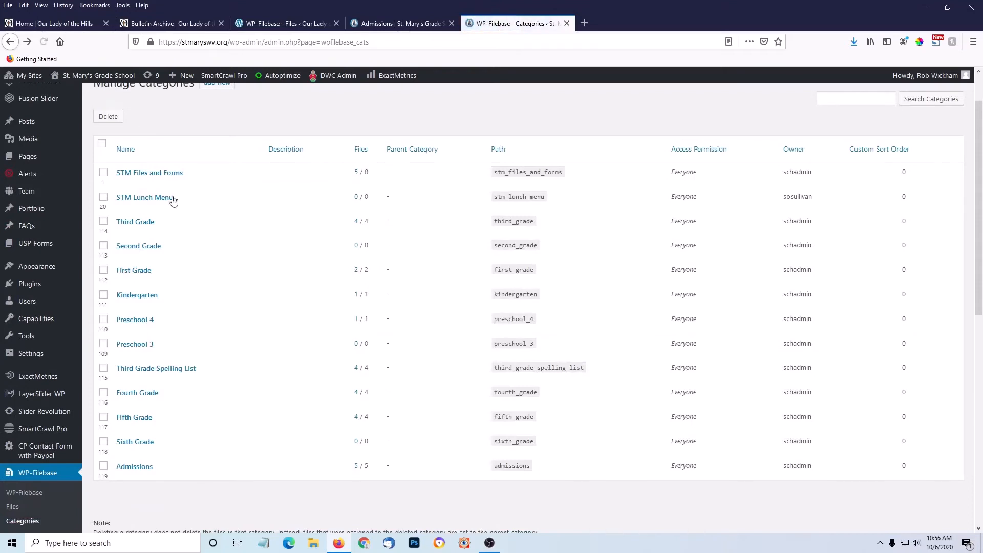
left_click(357, 467)
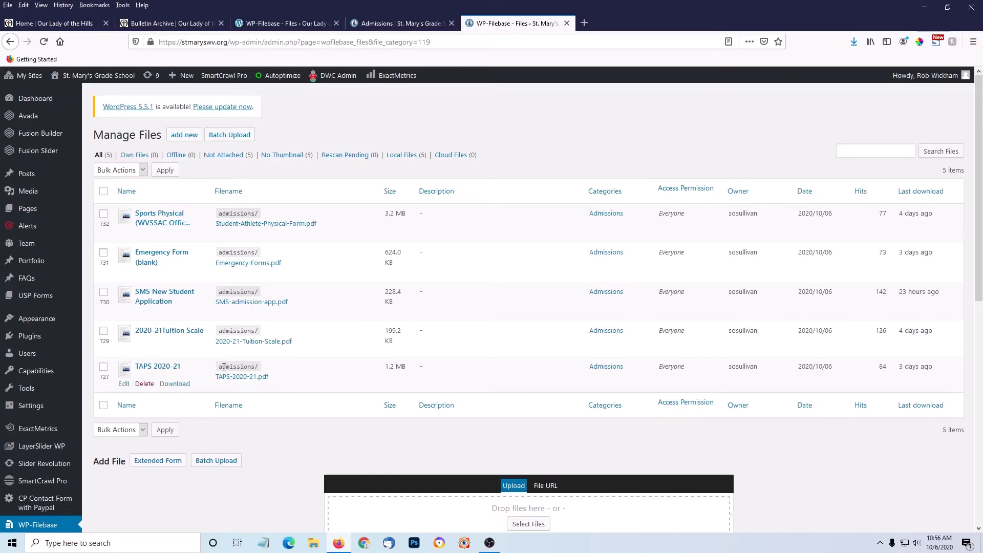
scroll(223, 371, "down", 1)
scroll(223, 371, "down", 1)
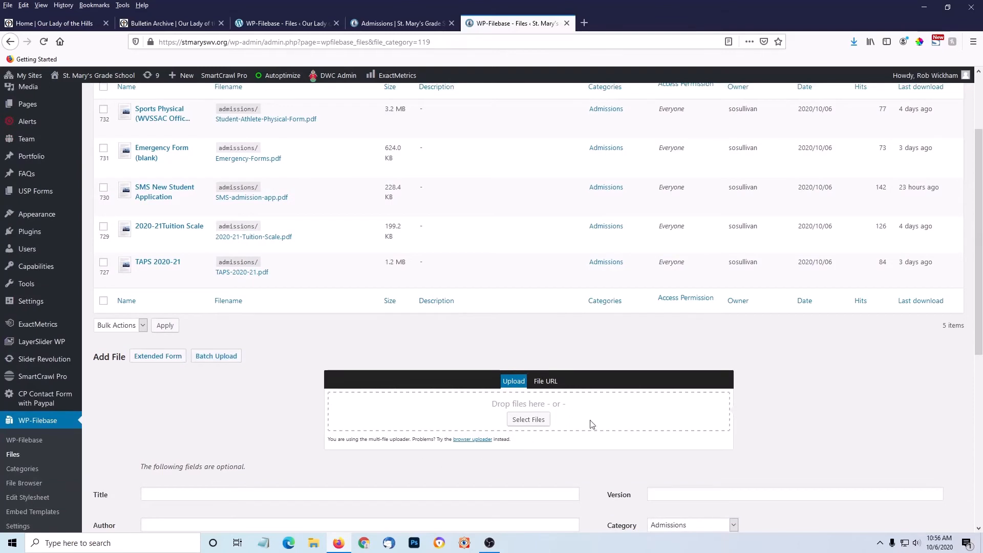
scroll(592, 424, "down", 2)
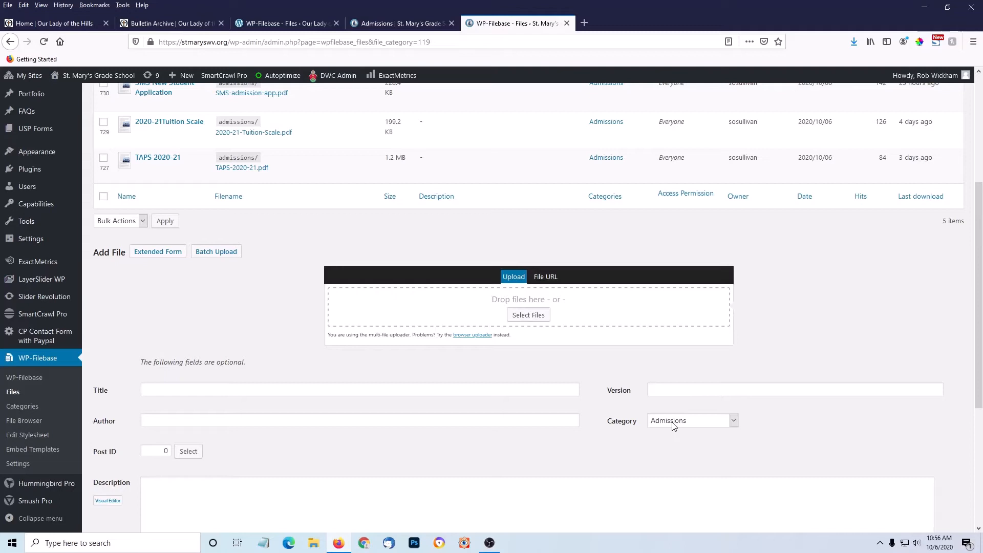
scroll(673, 426, "up", 4)
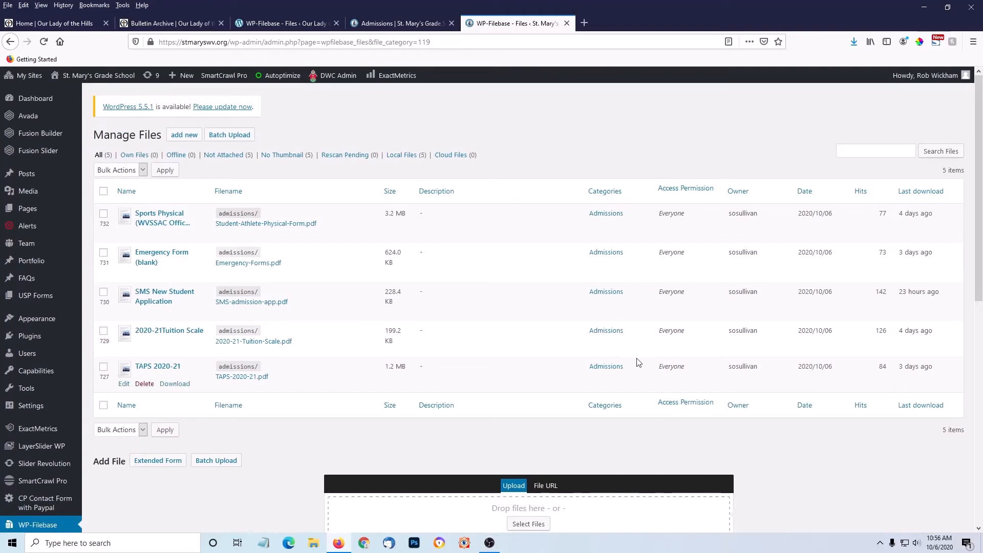
Open the school's Admissions page for editing in a new browser tab and switch to it.
left_click(401, 24)
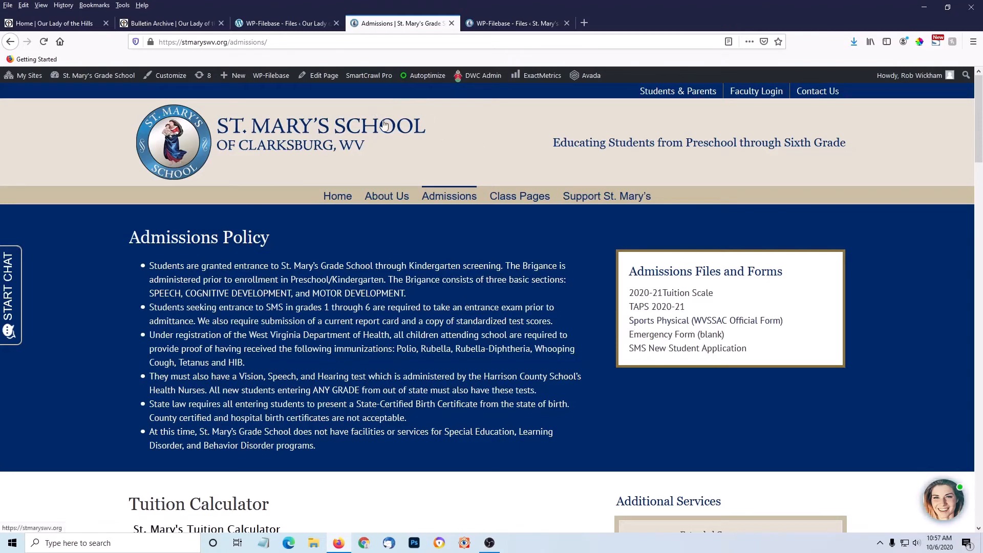
right_click(318, 76)
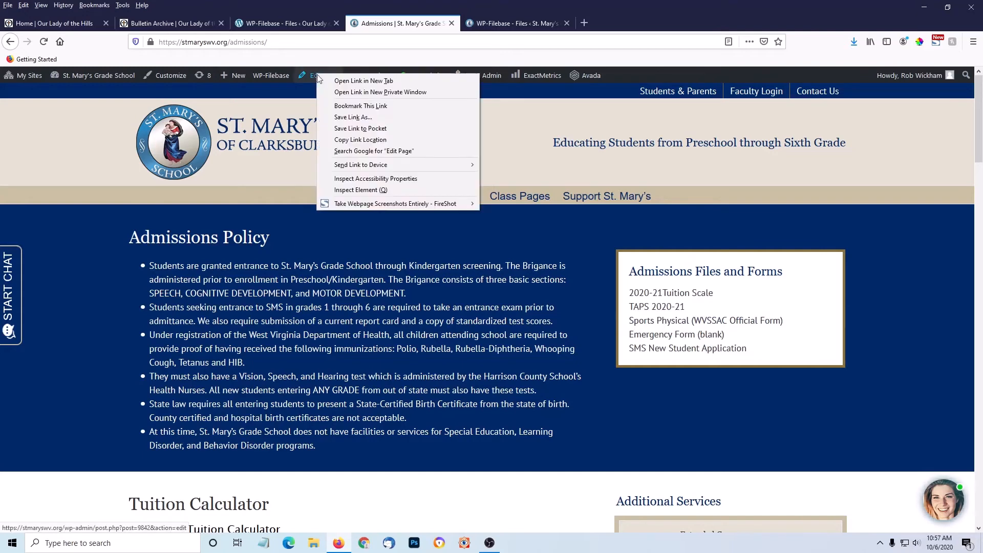
left_click(348, 79)
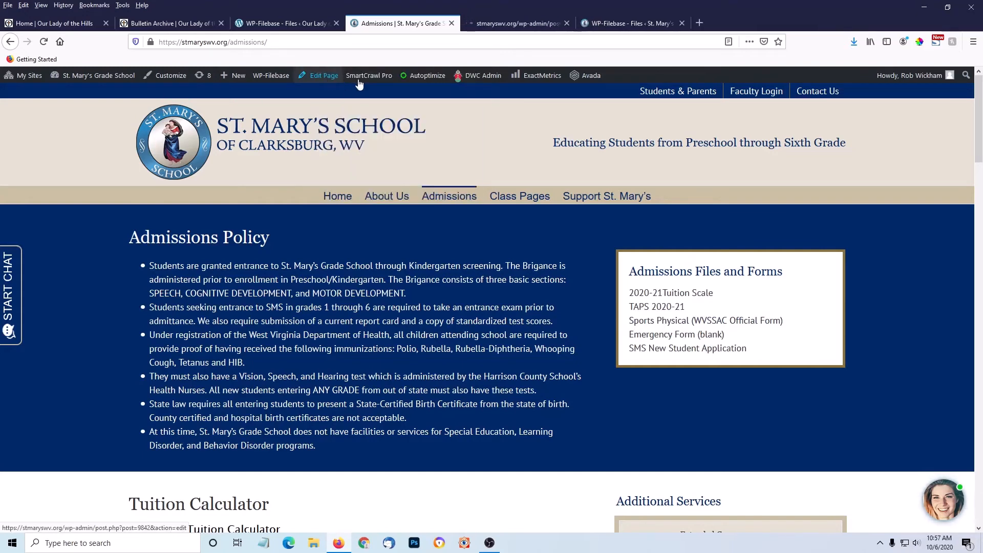
left_click(486, 21)
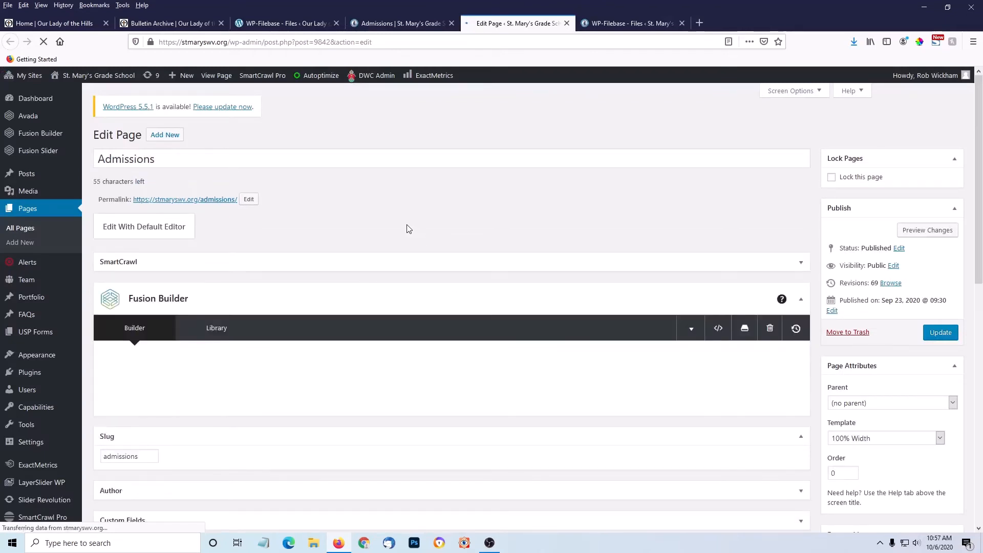
Open the text block under the Admissions Files and Forms heading in Fusion Builder to view its WP-Filebase shortcode.
scroll(406, 225, "down", 1)
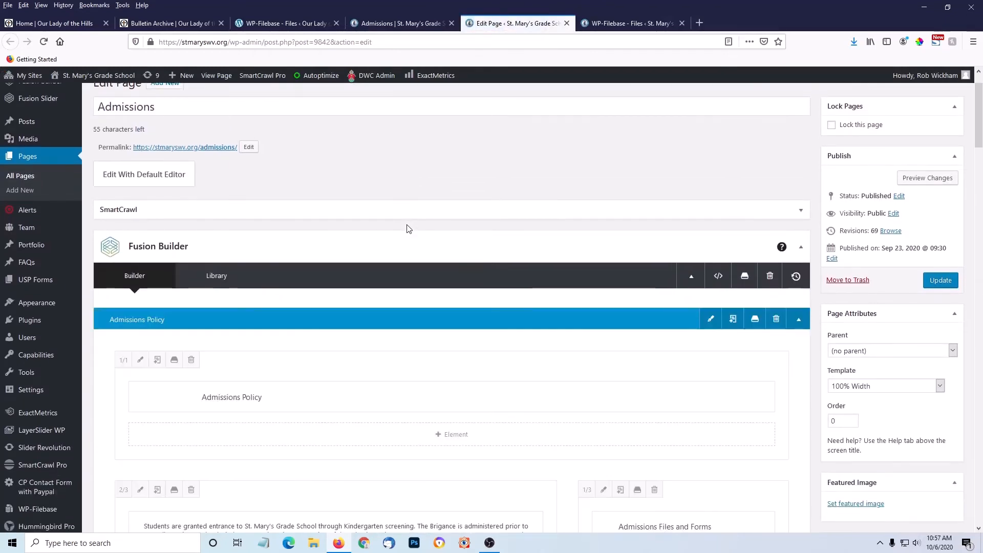
scroll(408, 228, "down", 3)
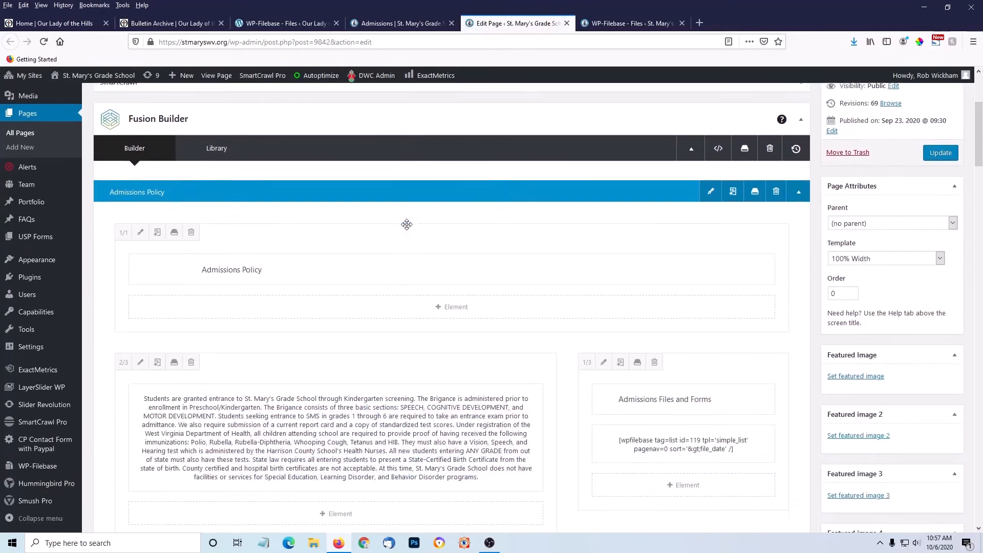
scroll(407, 224, "up", 1)
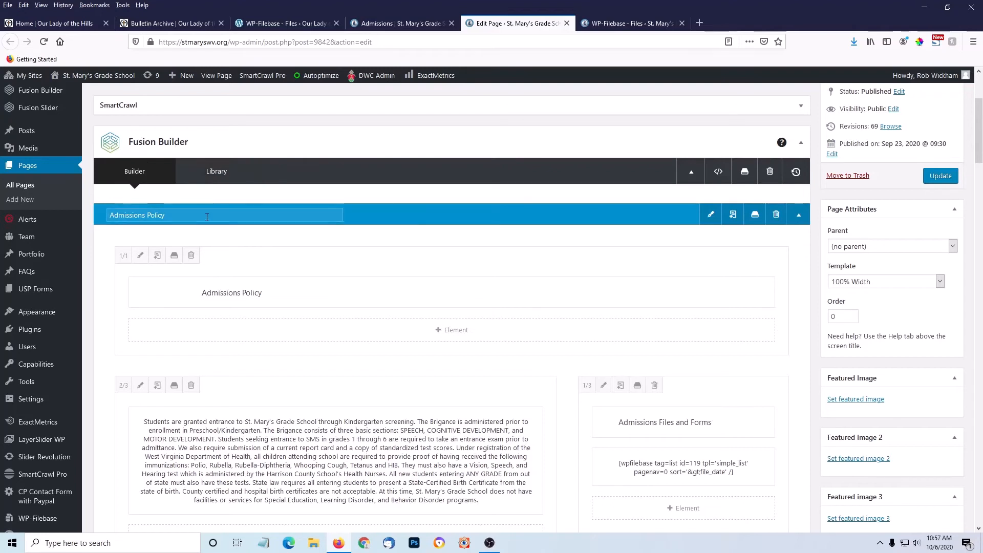
scroll(582, 214, "down", 1)
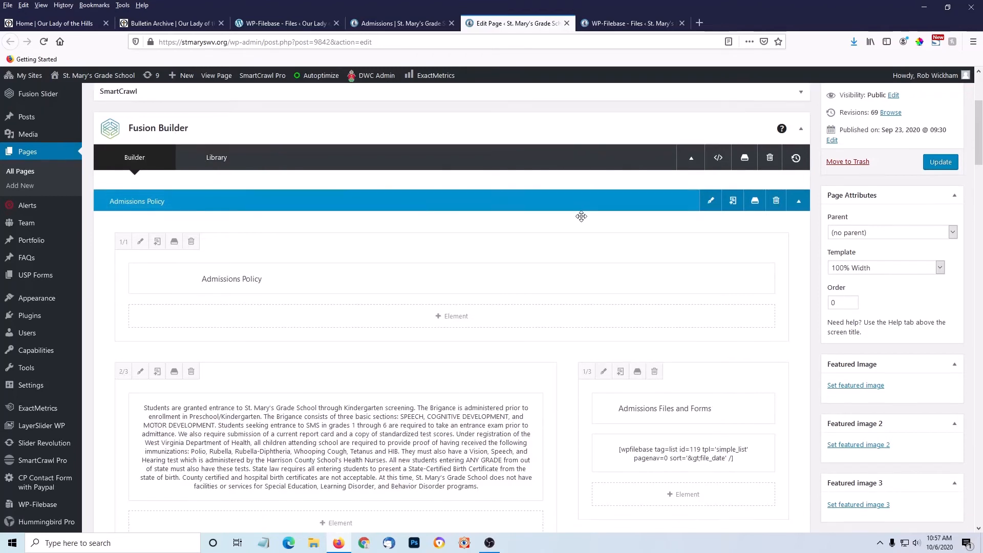
scroll(582, 215, "down", 1)
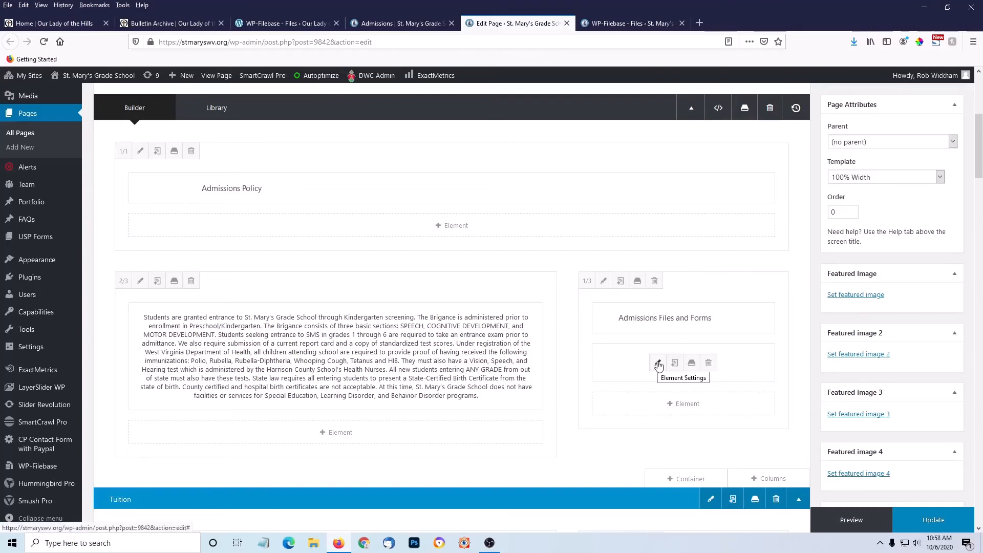
left_click(659, 364)
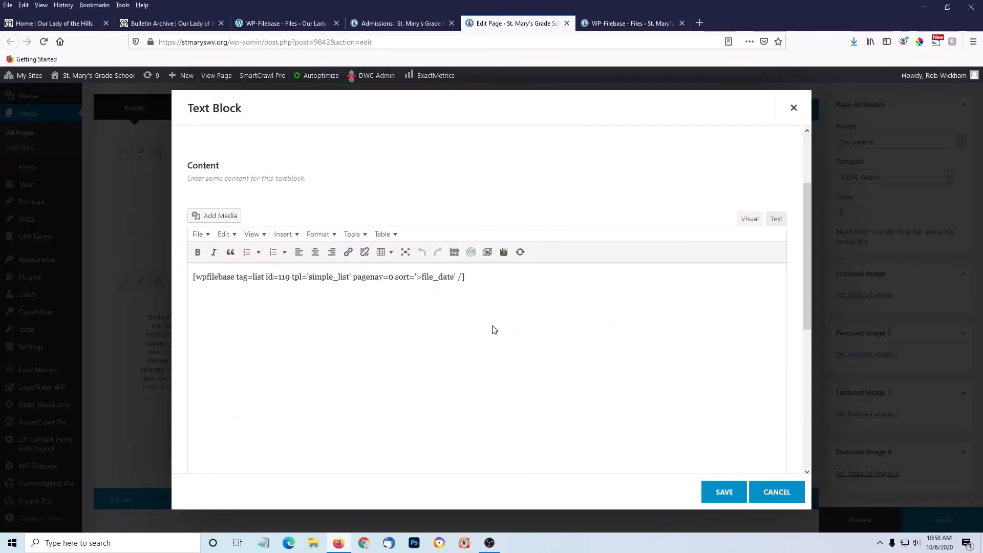
scroll(492, 328, "down", 1)
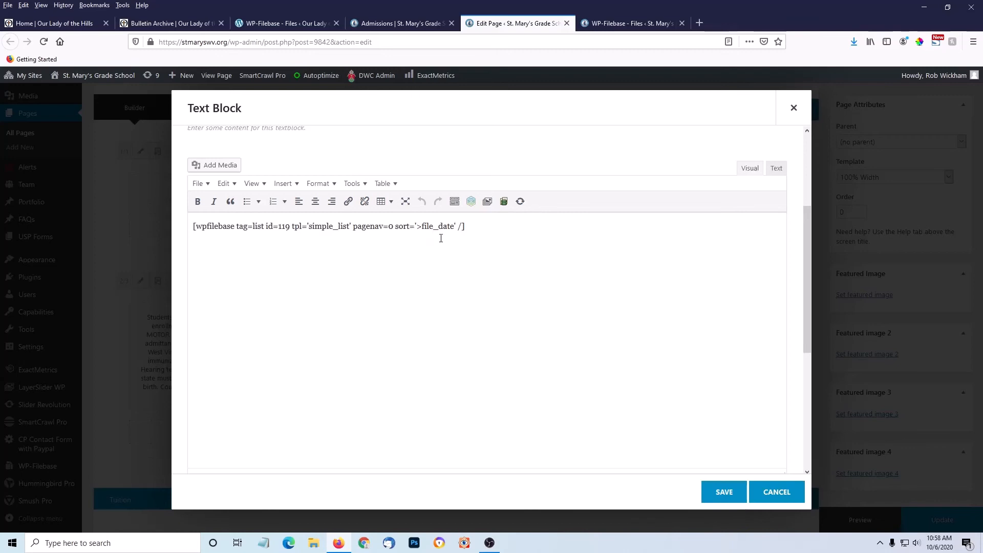
Start a WP-Filebase file list on a new line below the existing shortcode and choose the Admissions category.
left_click(485, 229)
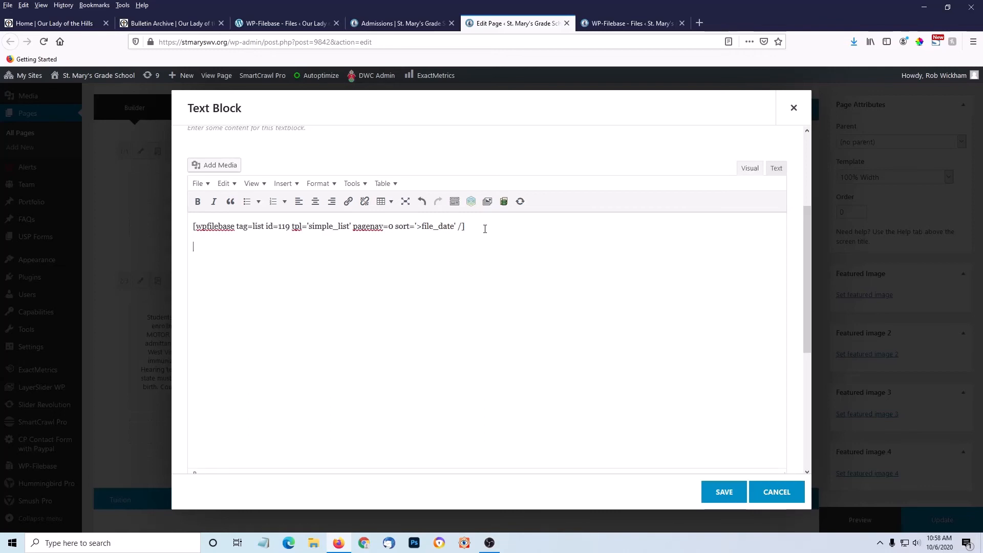
left_click(504, 202)
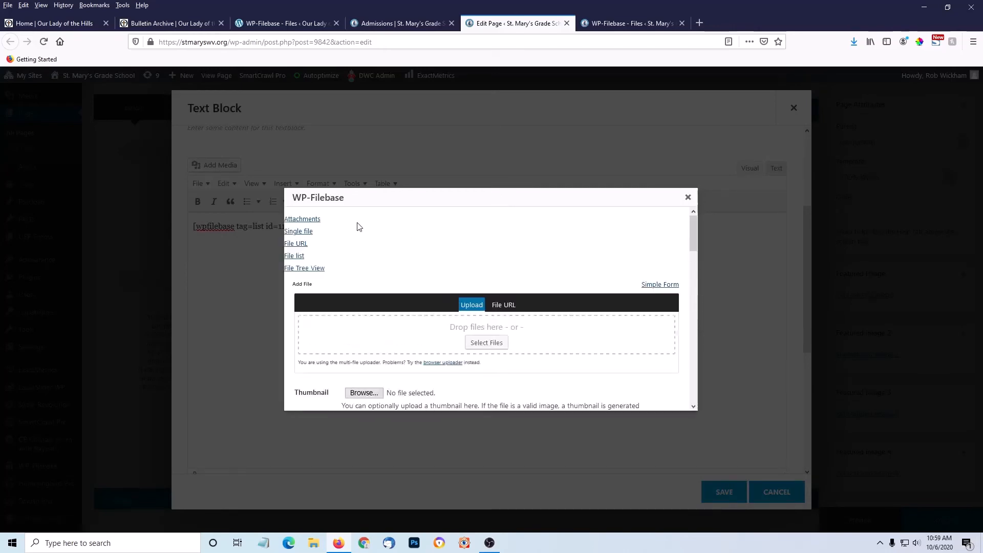
left_click(291, 256)
scroll(321, 262, "down", 2)
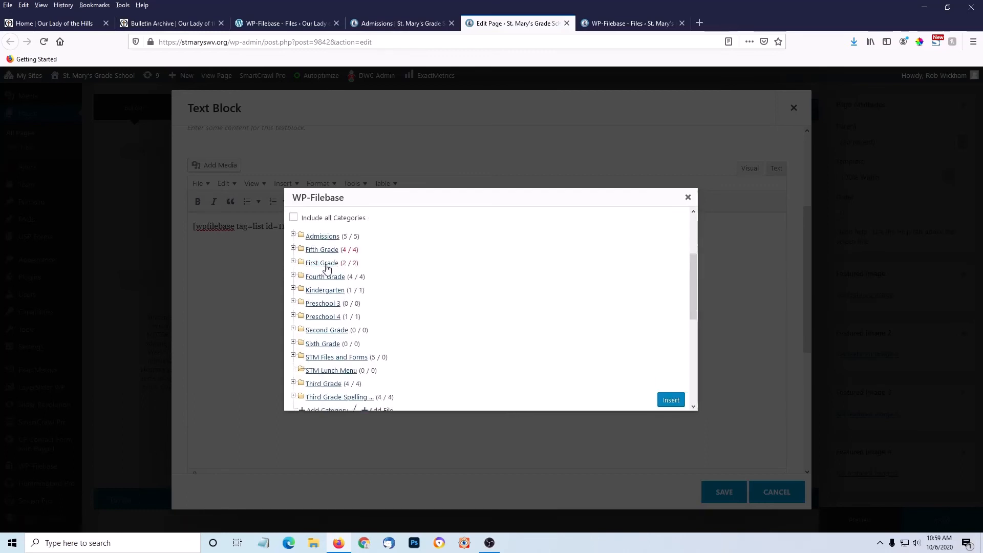
left_click(321, 235)
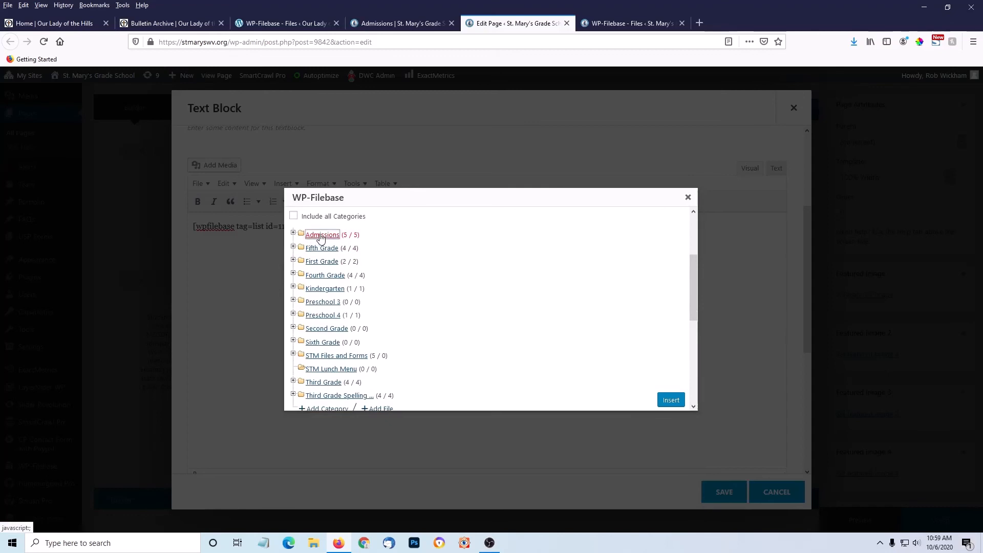
Insert the file list shortcode with the Simple List template, page navigation off, and descending sorting by file_date.
scroll(404, 264, "down", 1)
scroll(406, 265, "down", 3)
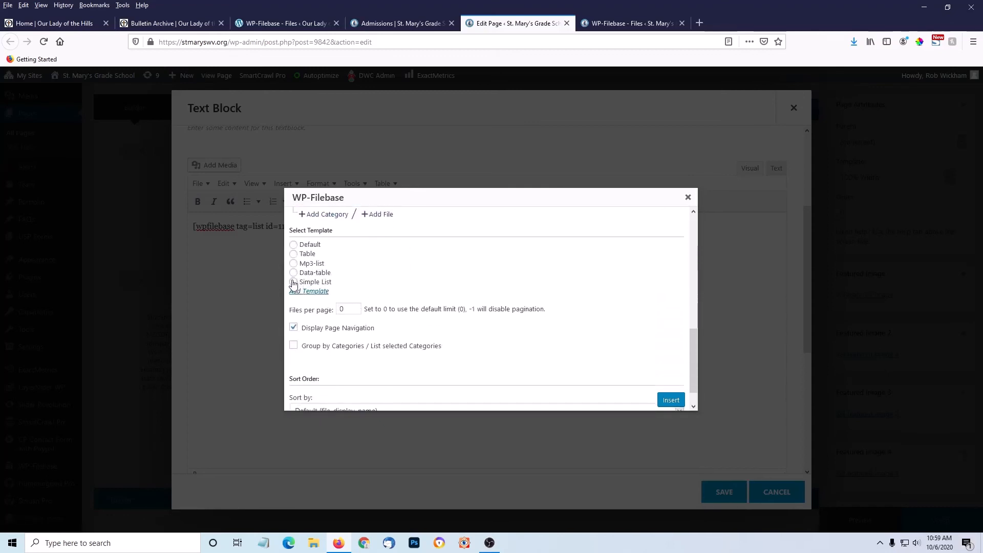
left_click(294, 284)
left_click(293, 328)
scroll(300, 338, "down", 1)
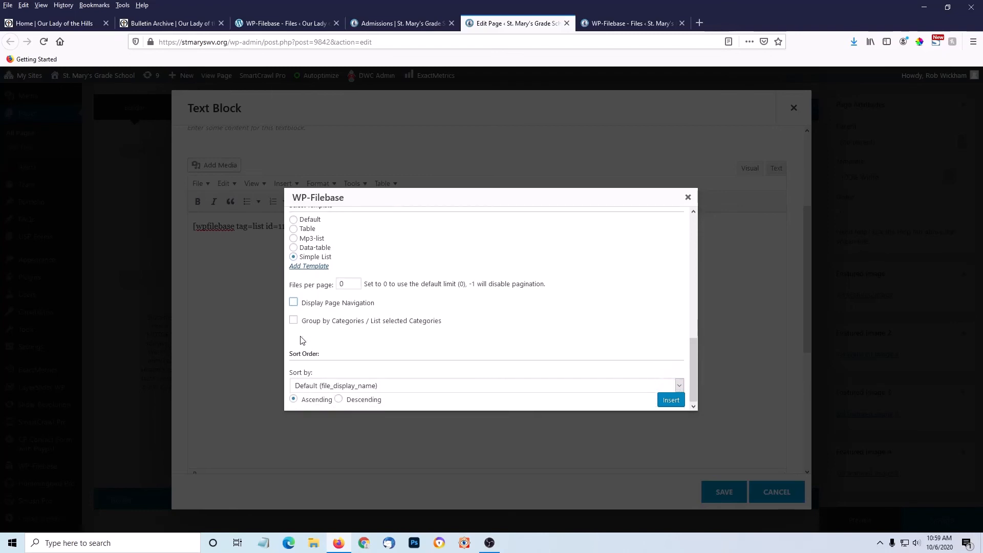
left_click(340, 389)
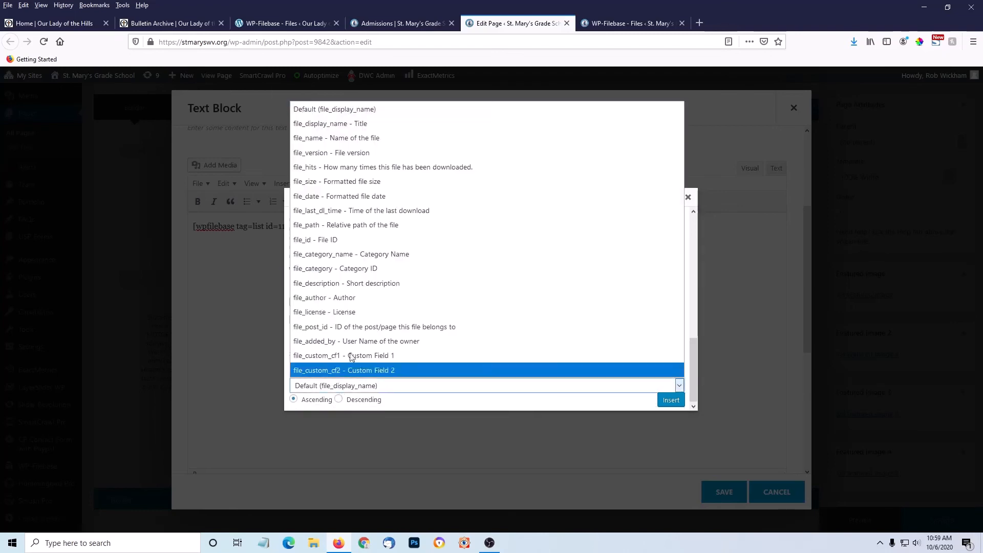
left_click(364, 197)
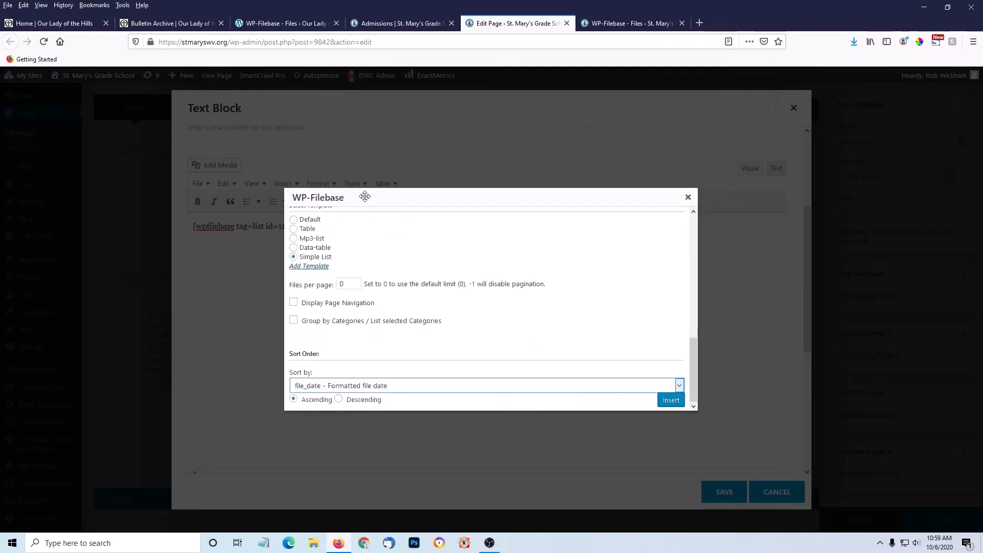
left_click(339, 400)
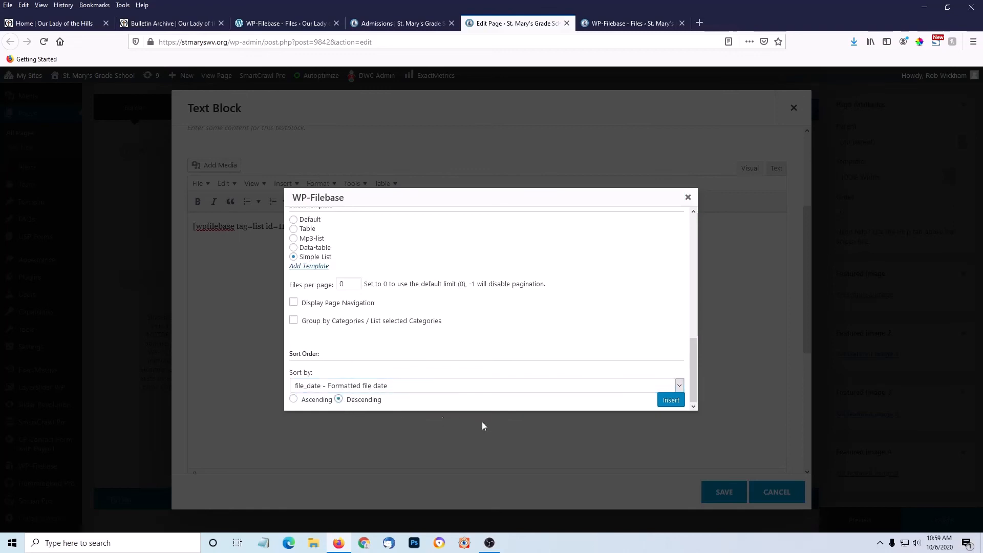
left_click(672, 400)
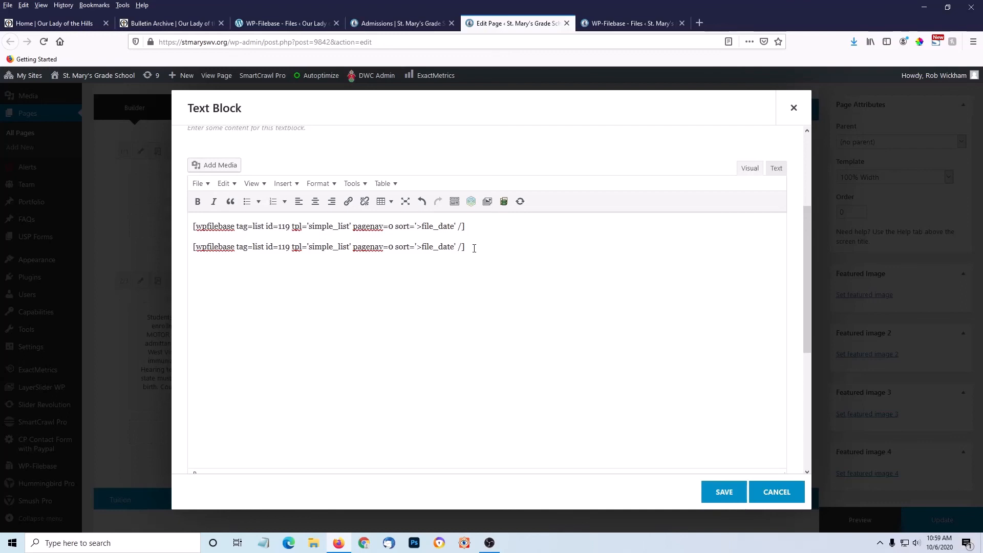
Delete the second file list shortcode, close the text block without saving, and return to the live Admissions page.
left_click_drag(474, 248, 188, 241)
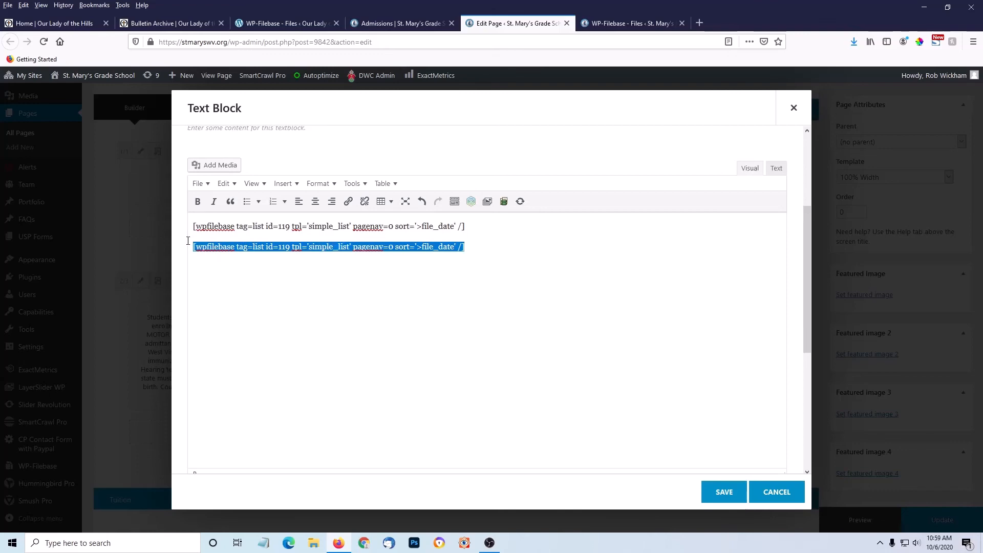
key("BackSpace")
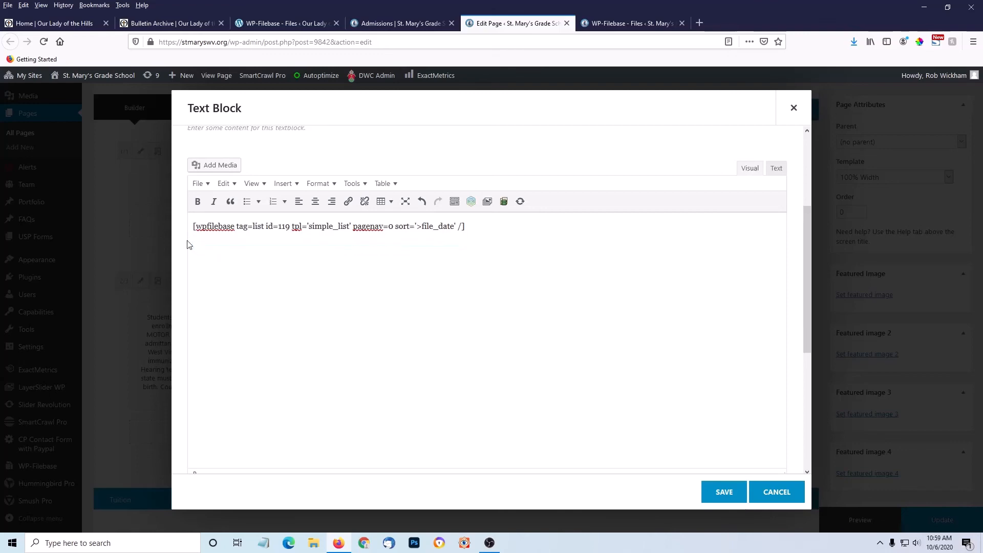
left_click(769, 494)
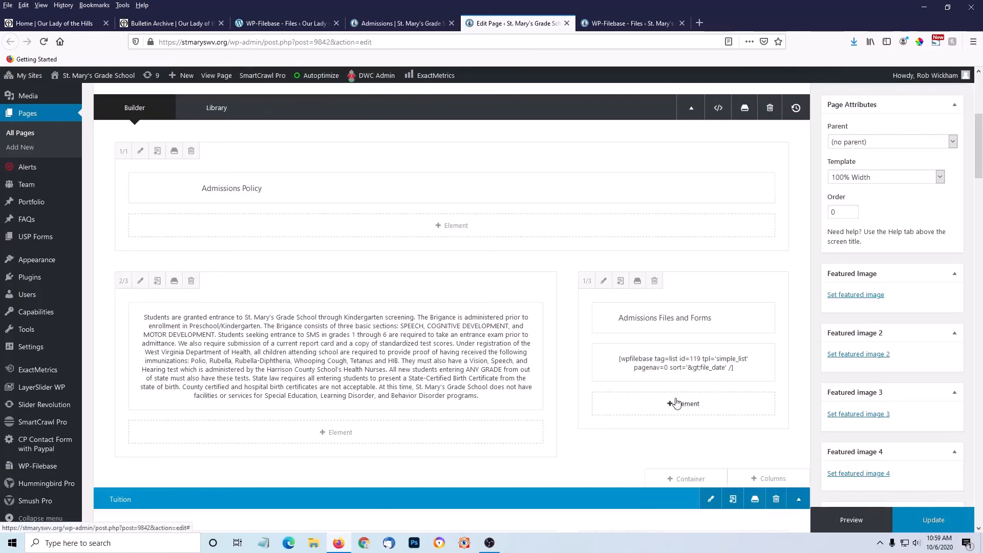
left_click(416, 24)
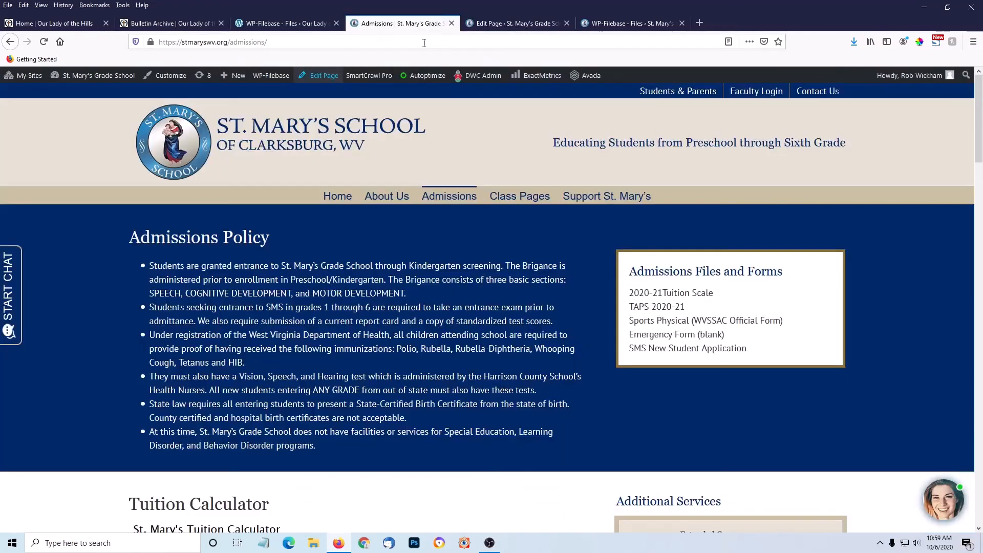